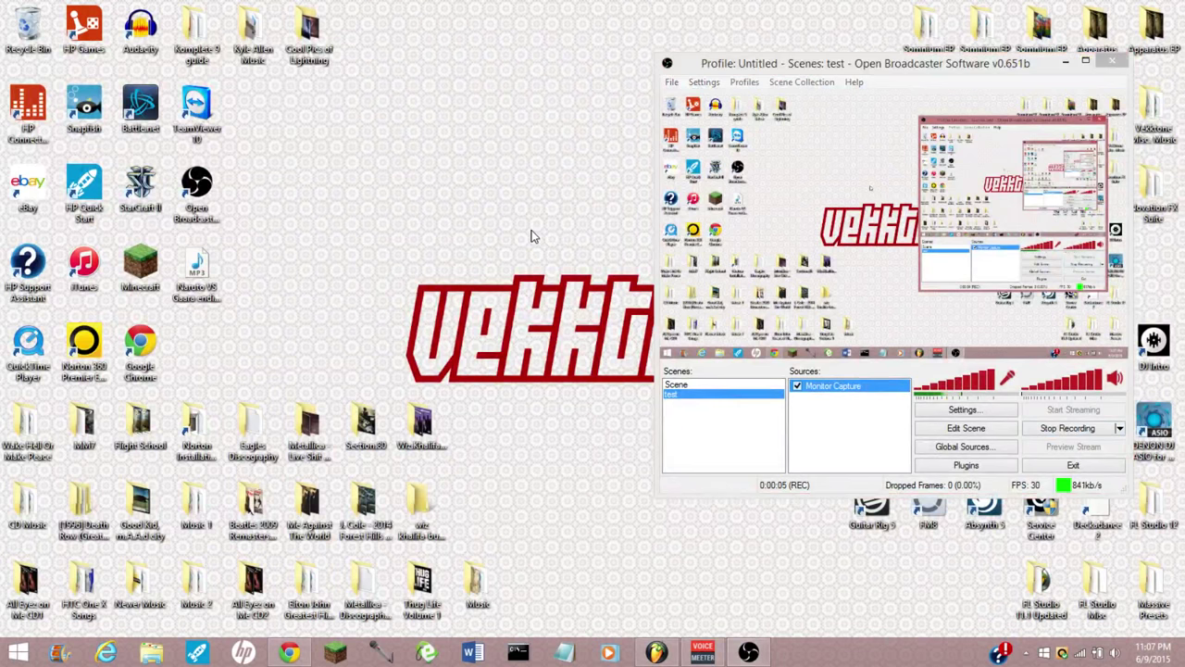
- Minimise OBS and bring FL Studio 12 to the front
click(1063, 61)
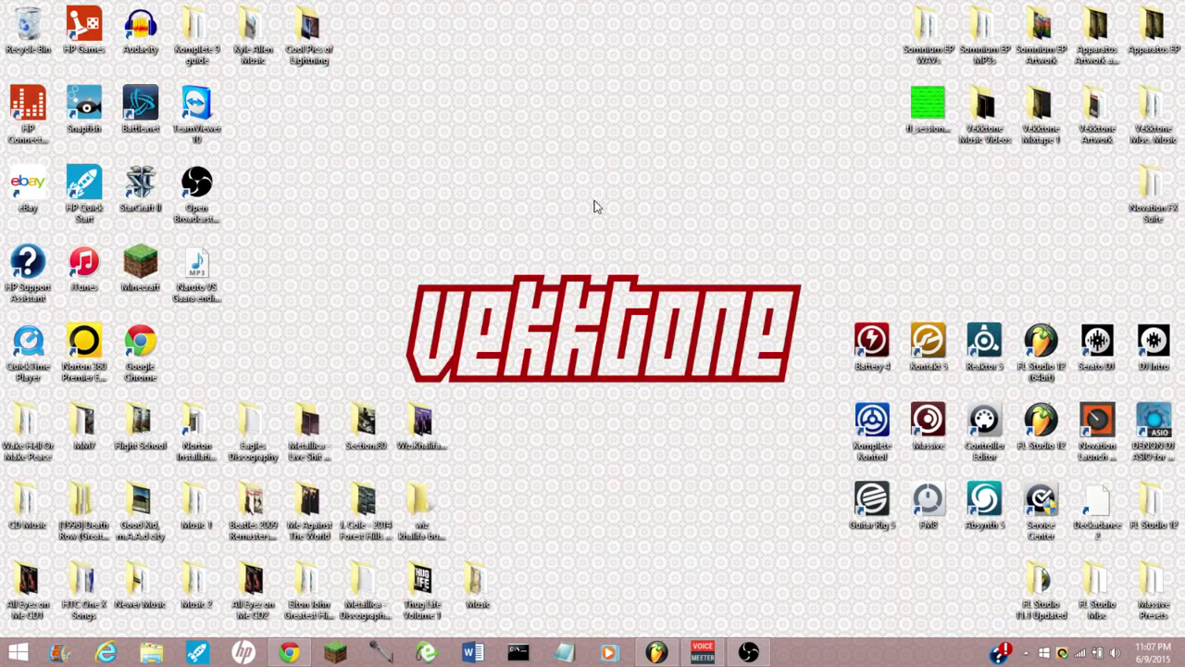
click(656, 652)
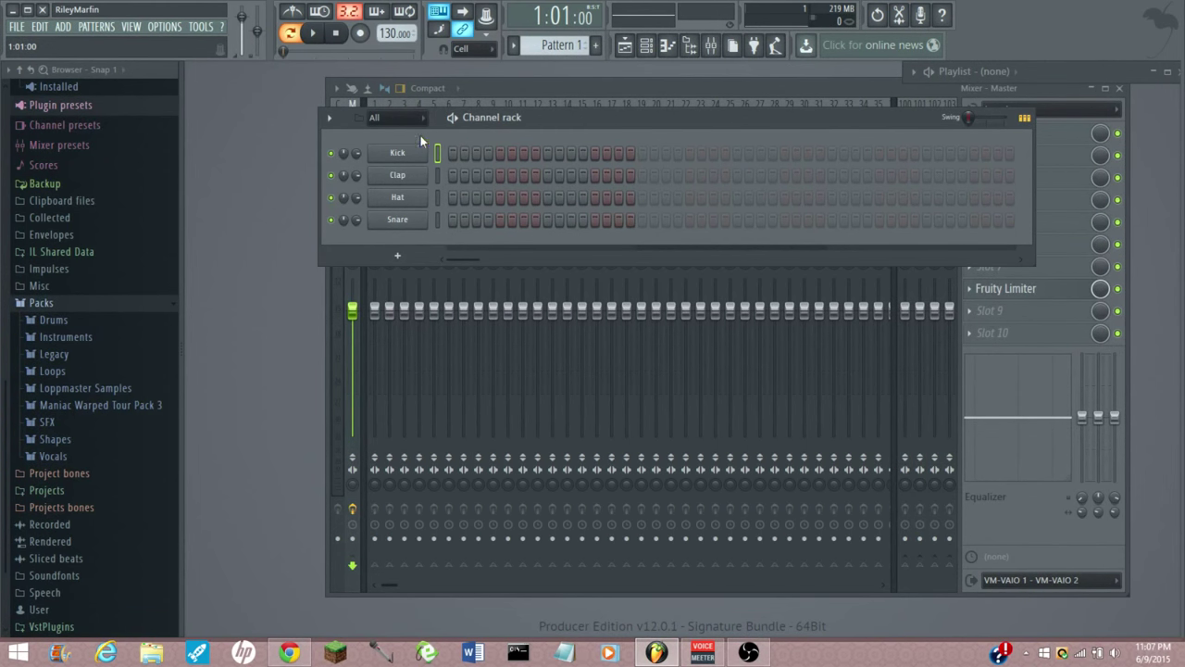
- In MIDI settings, make 3- Launchpad S the MIDI output on port 114, then close the dialog
click(175, 27)
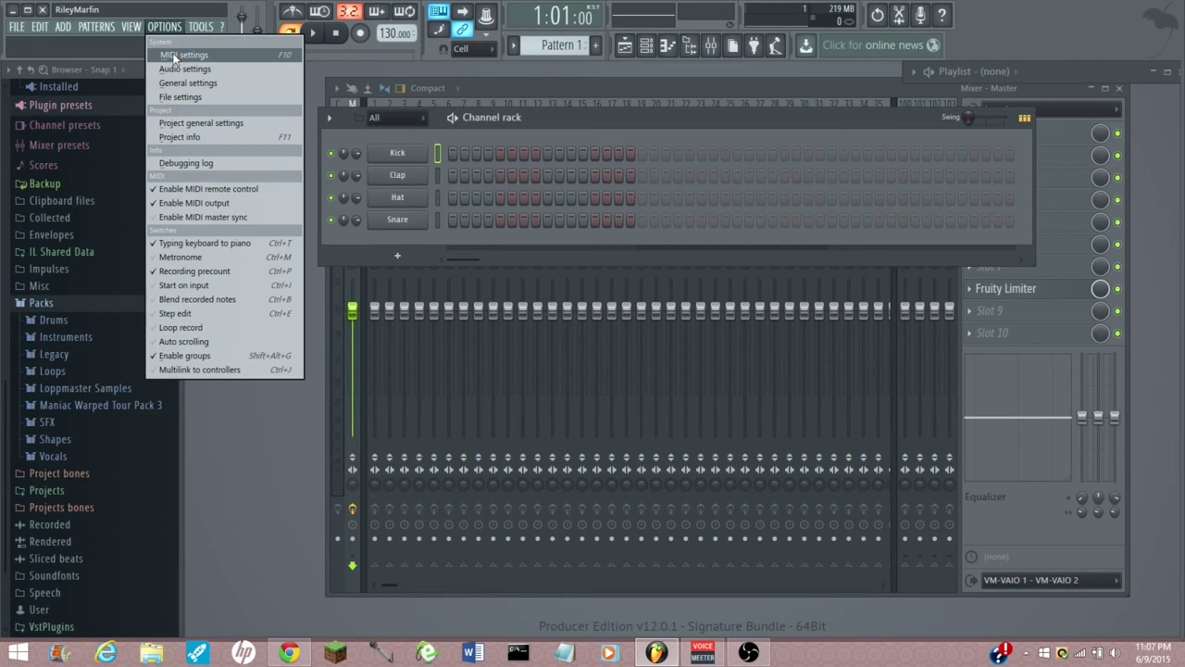
click(173, 55)
click(410, 193)
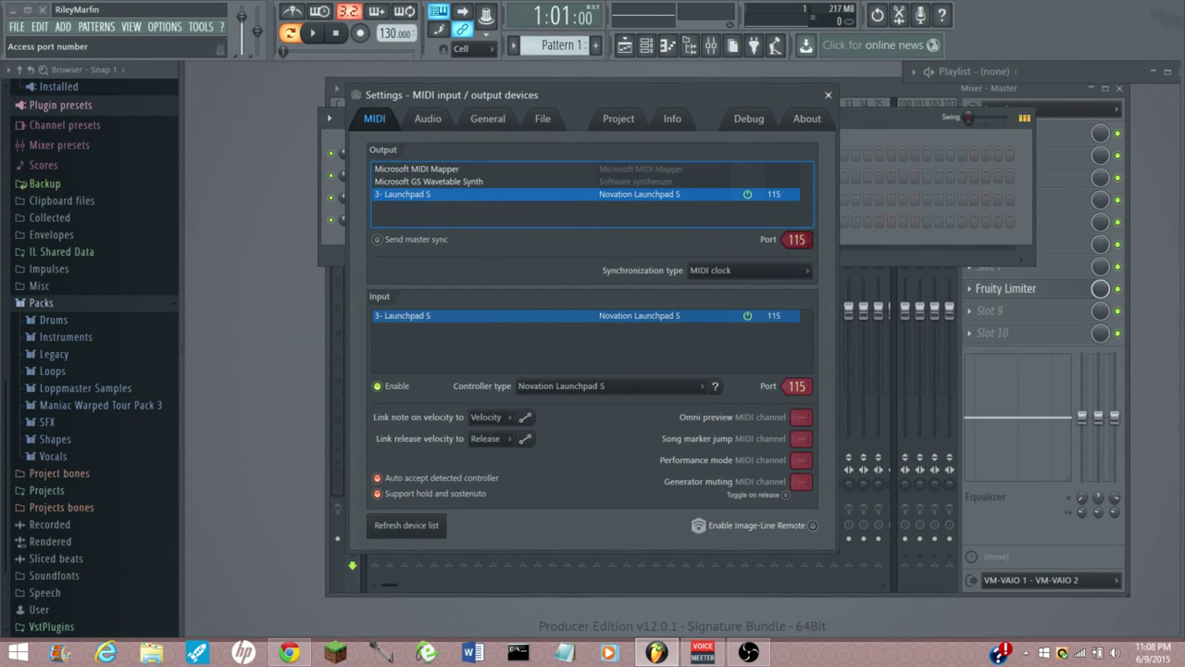
drag(796, 239, 797, 244)
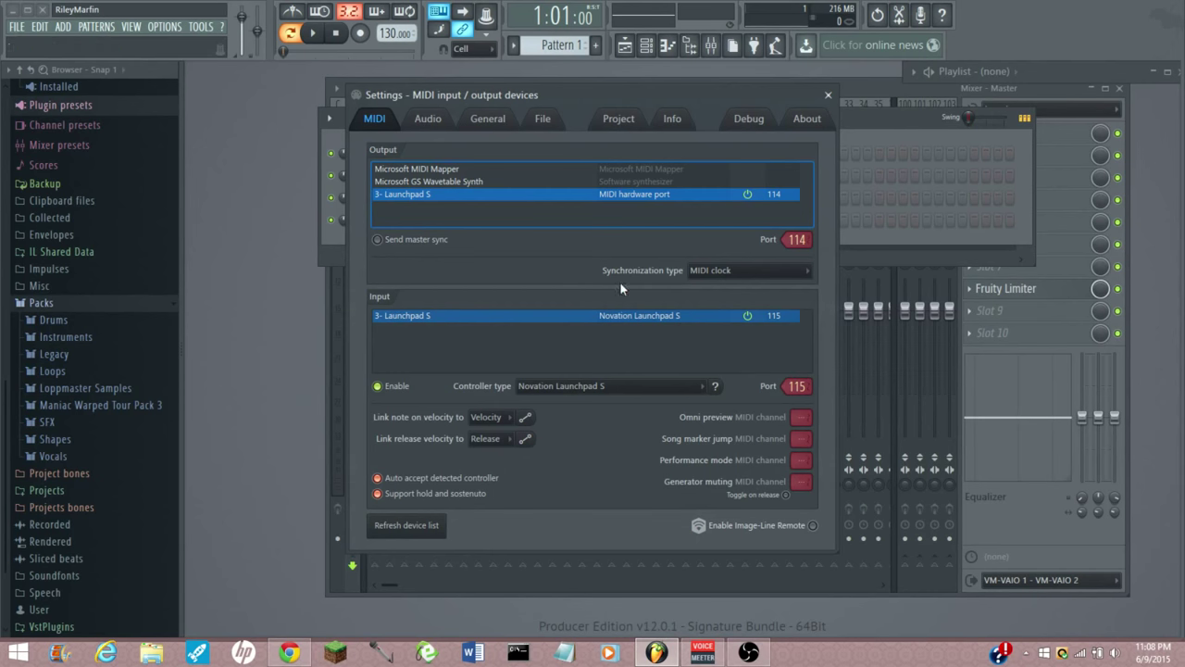
click(827, 94)
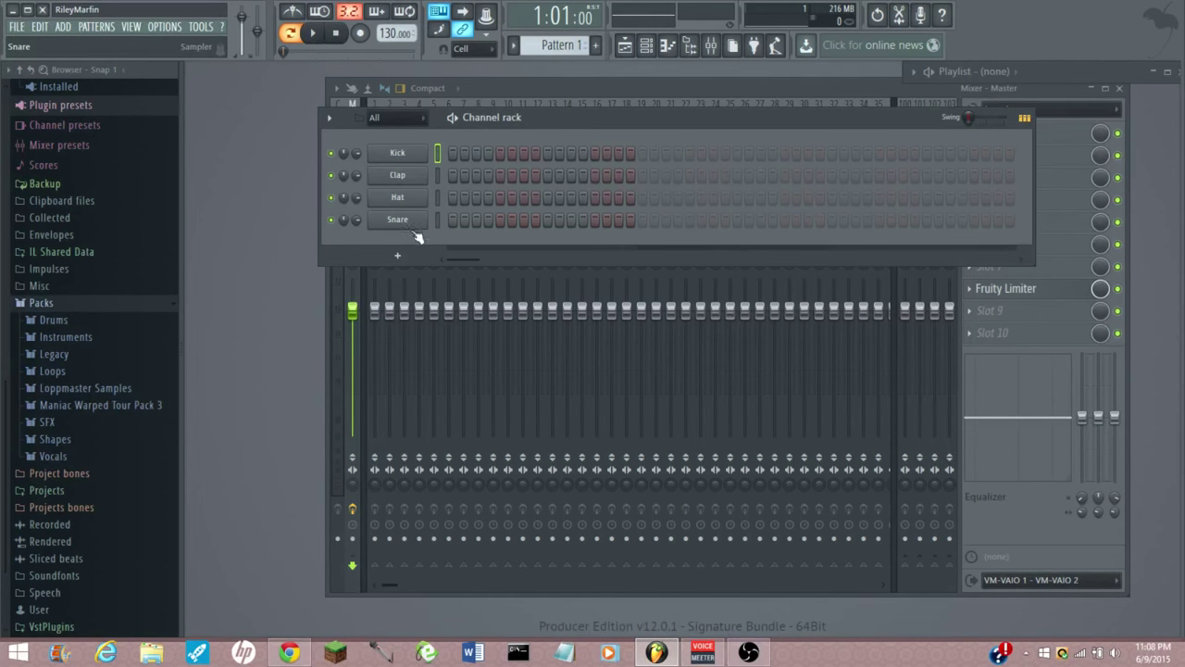
- Insert a MIDI Out channel above Snare and set its output port to 114
right_click(417, 222)
mouse_move(479, 297)
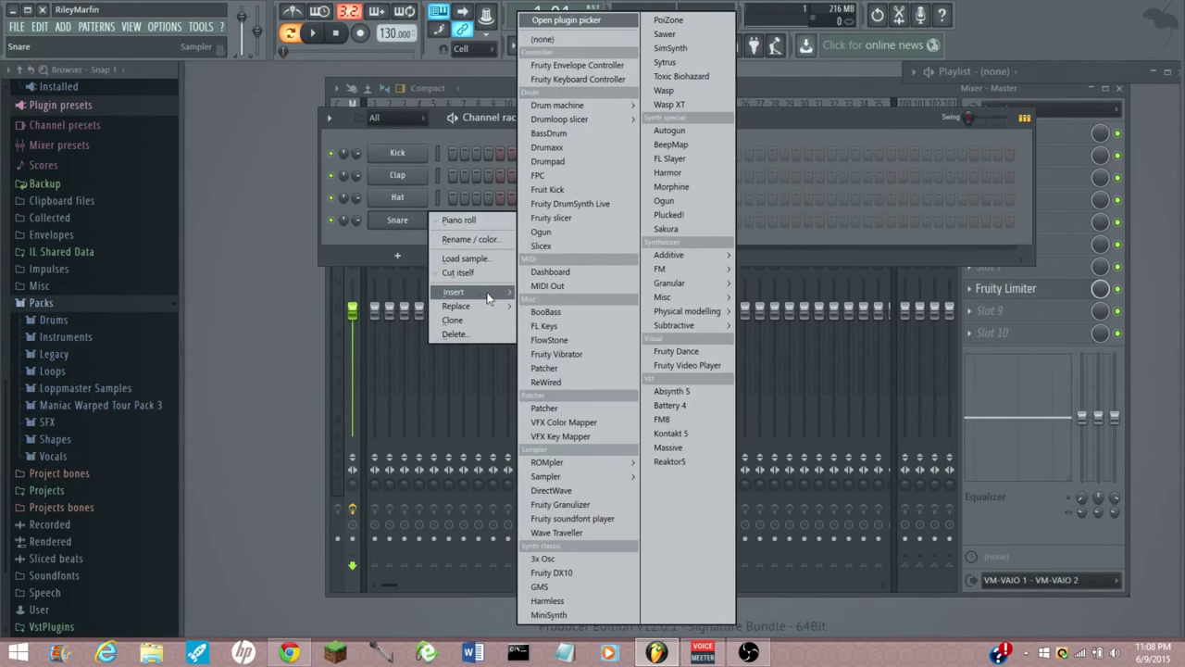
click(556, 285)
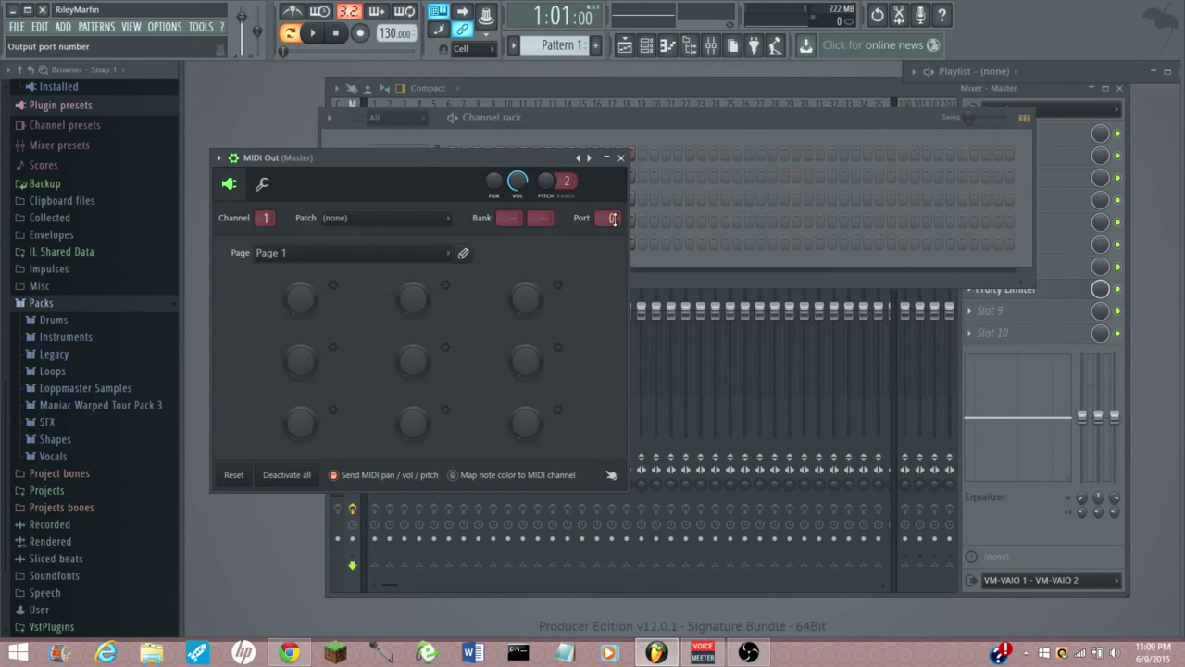
drag(610, 218, 610, 141)
click(620, 157)
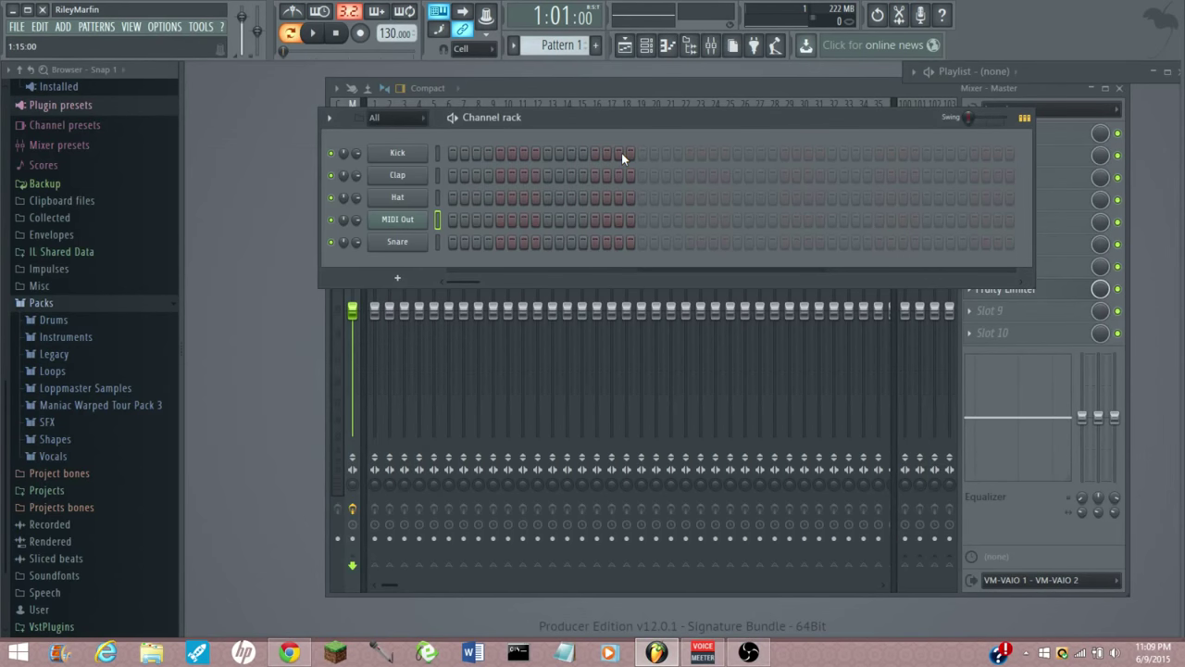
right_click(397, 223)
- Fill the Kick channel on every fourth step (1, 5, 9, 13)
click(392, 222)
right_click(415, 156)
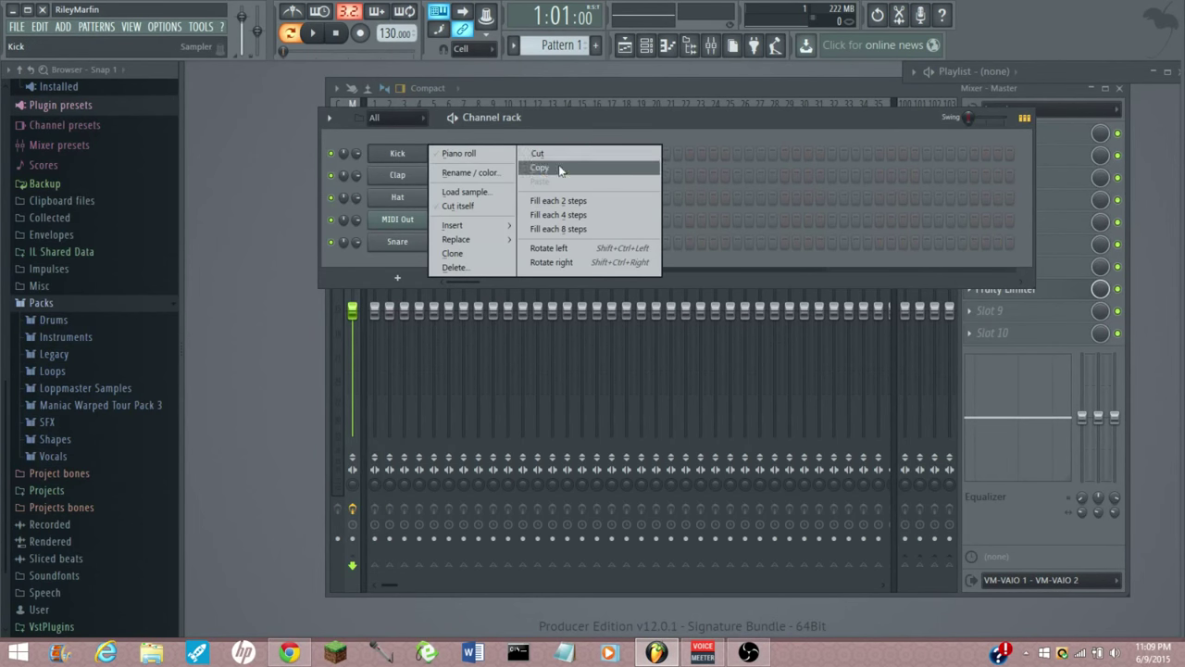
click(591, 216)
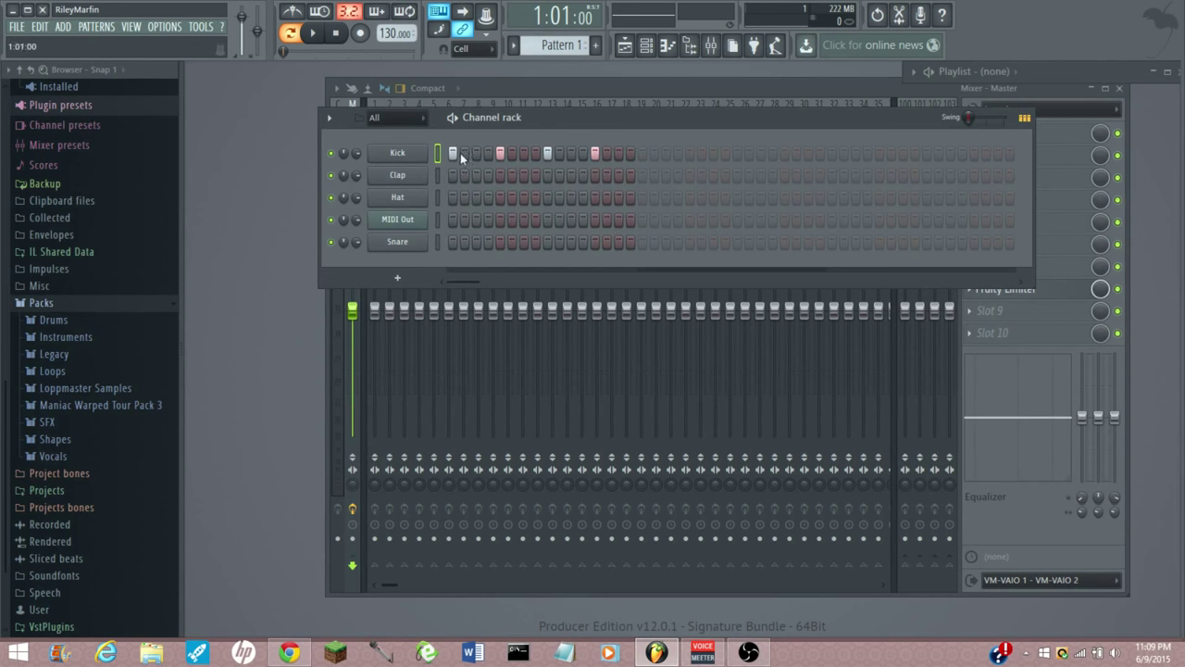
- Play and stop the pattern, then open the MIDI Out channel in the piano roll
click(314, 33)
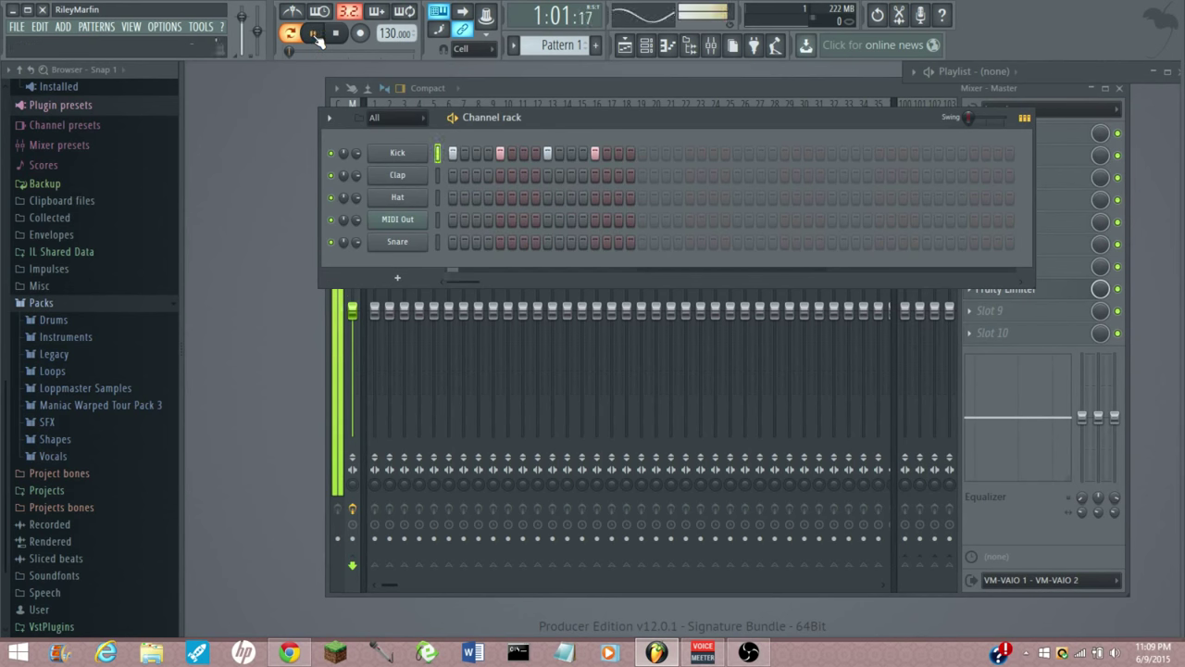
click(337, 33)
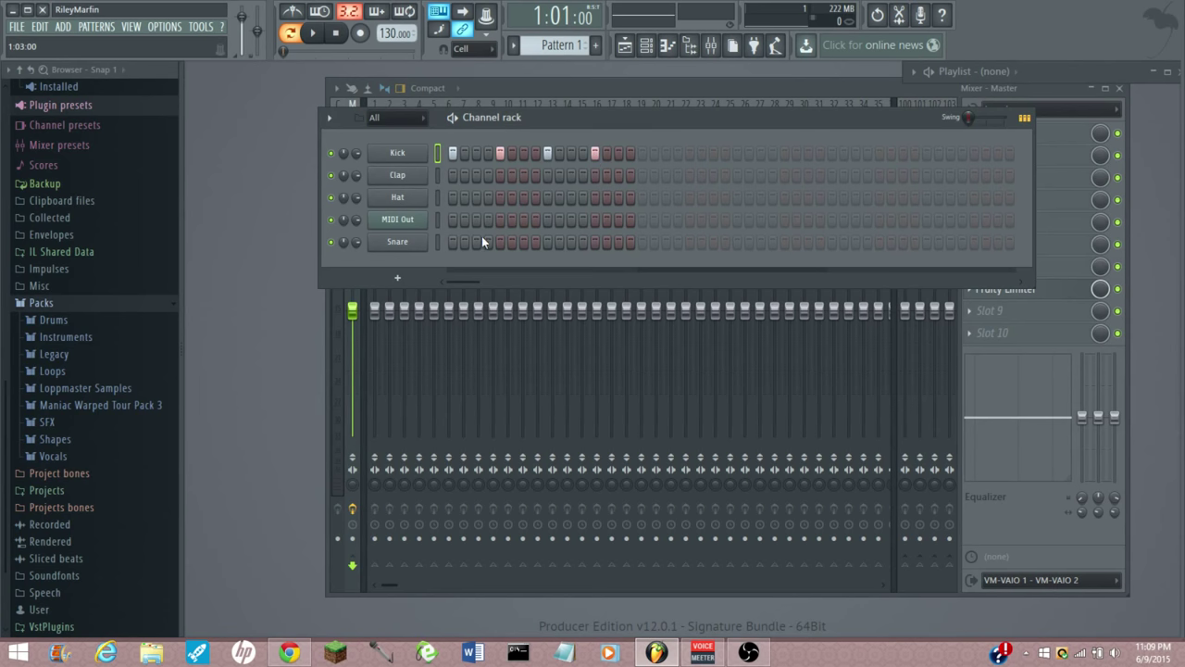
right_click(417, 225)
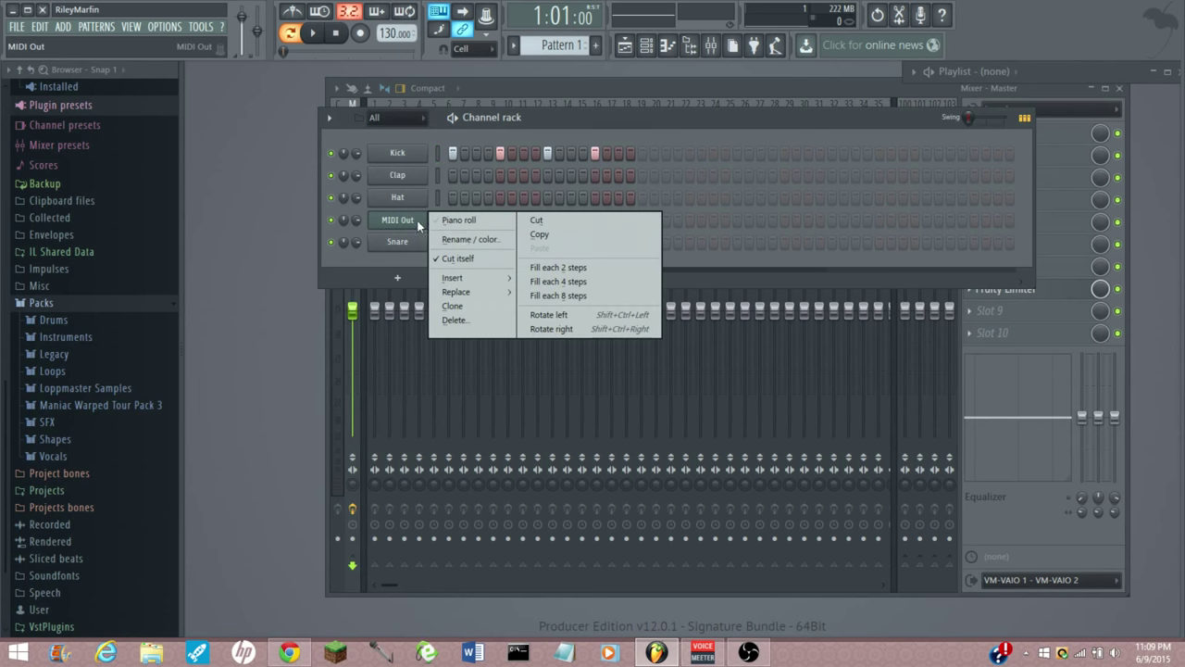
click(469, 229)
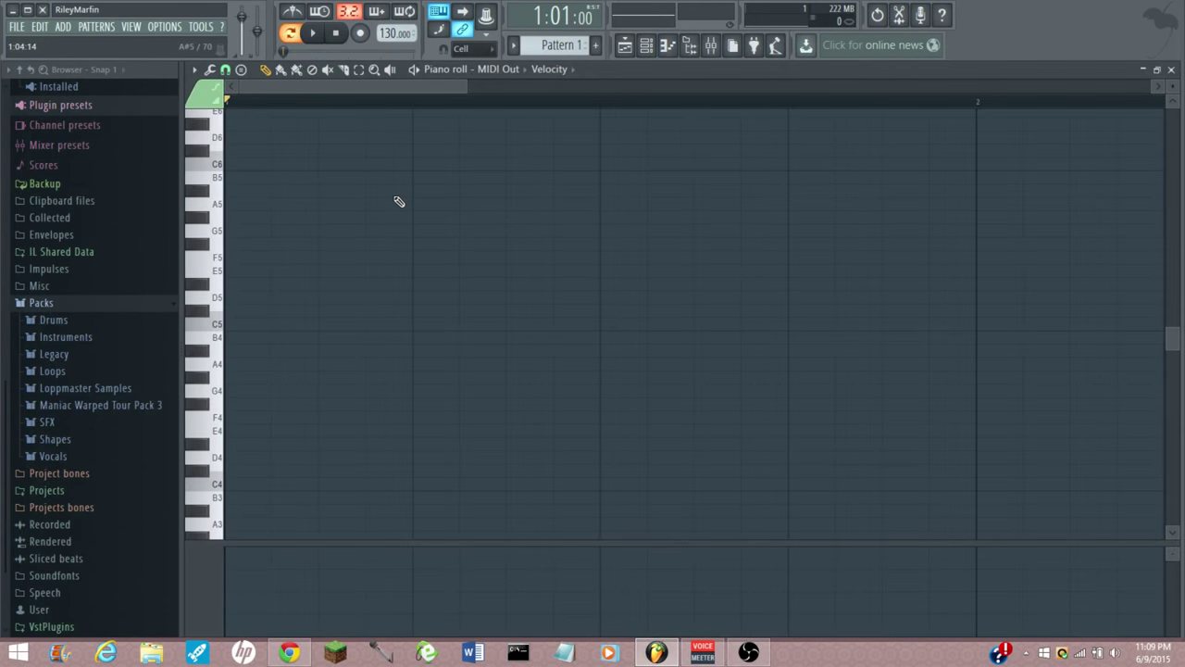
- Audition piano-roll keys from G5 down to A4, and C0, to test the Launchpad pads
scroll(450, 111, down, 3)
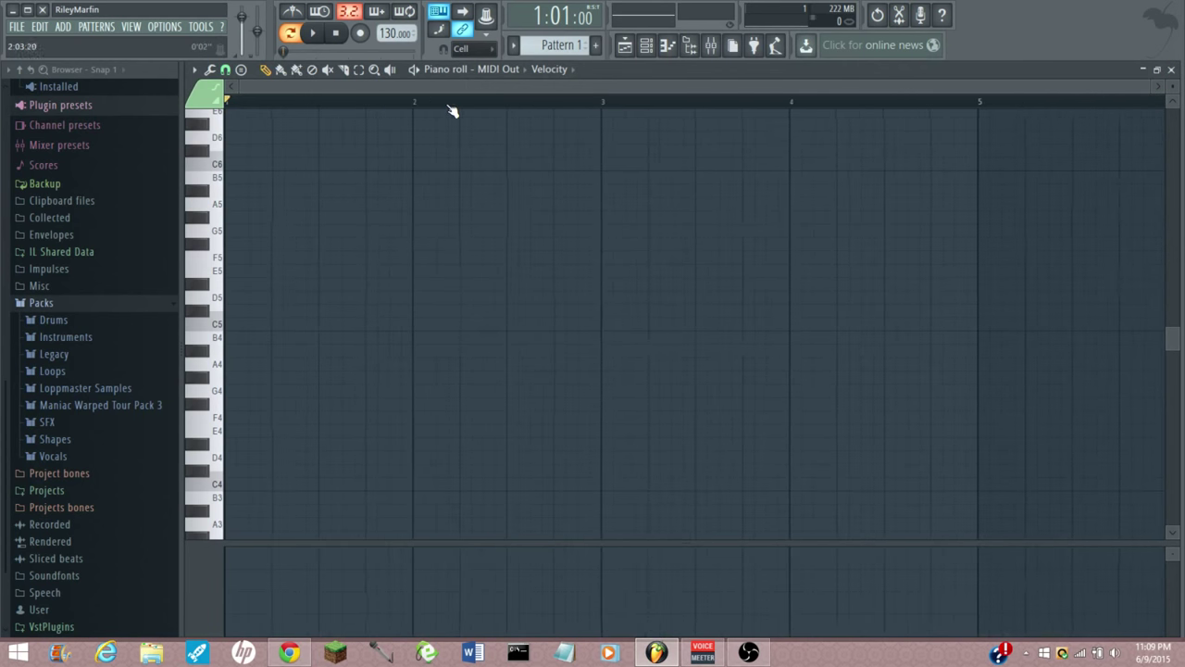
scroll(344, 296, up, 15)
scroll(235, 173, down, 15)
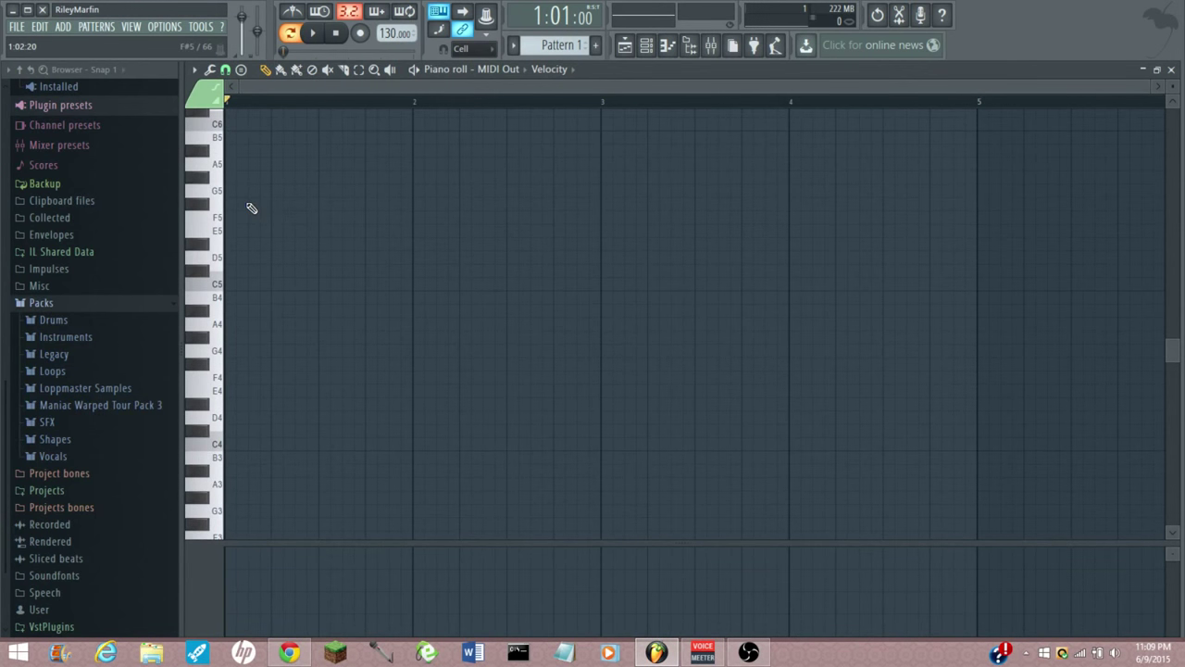
drag(217, 197, 223, 220)
click(223, 258)
drag(222, 283, 222, 244)
click(221, 324)
click(222, 222)
click(223, 198)
click(222, 196)
scroll(219, 393, down, 10)
click(219, 530)
drag(219, 531, 219, 208)
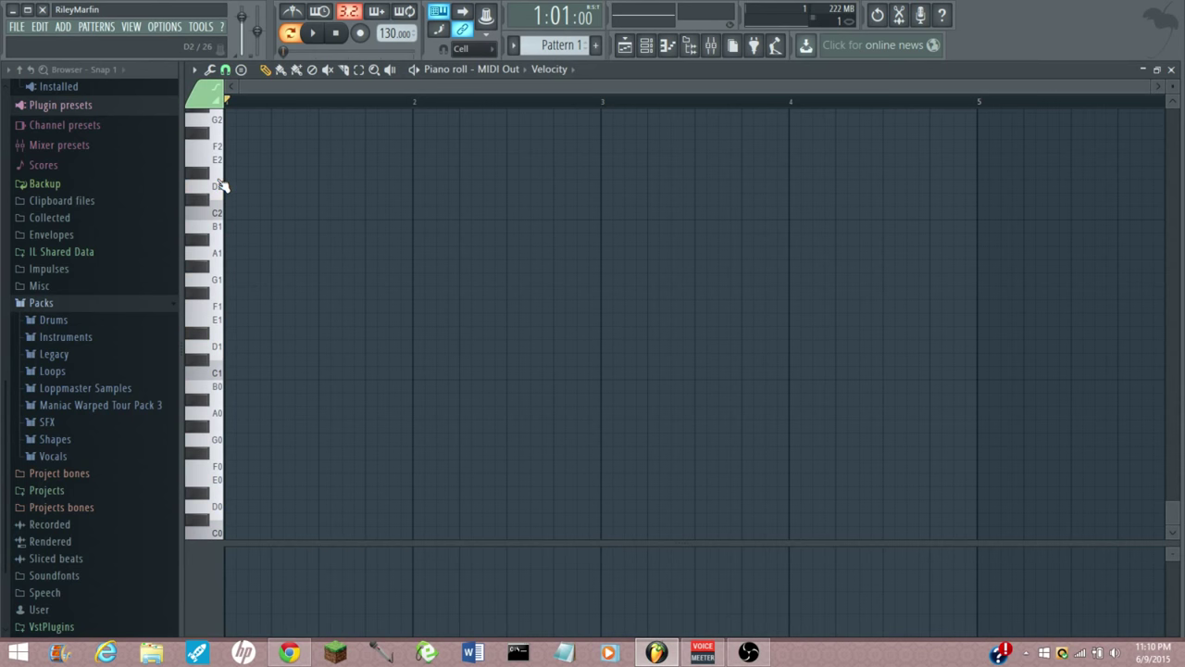
scroll(222, 205, up, 4)
scroll(222, 205, up, 5)
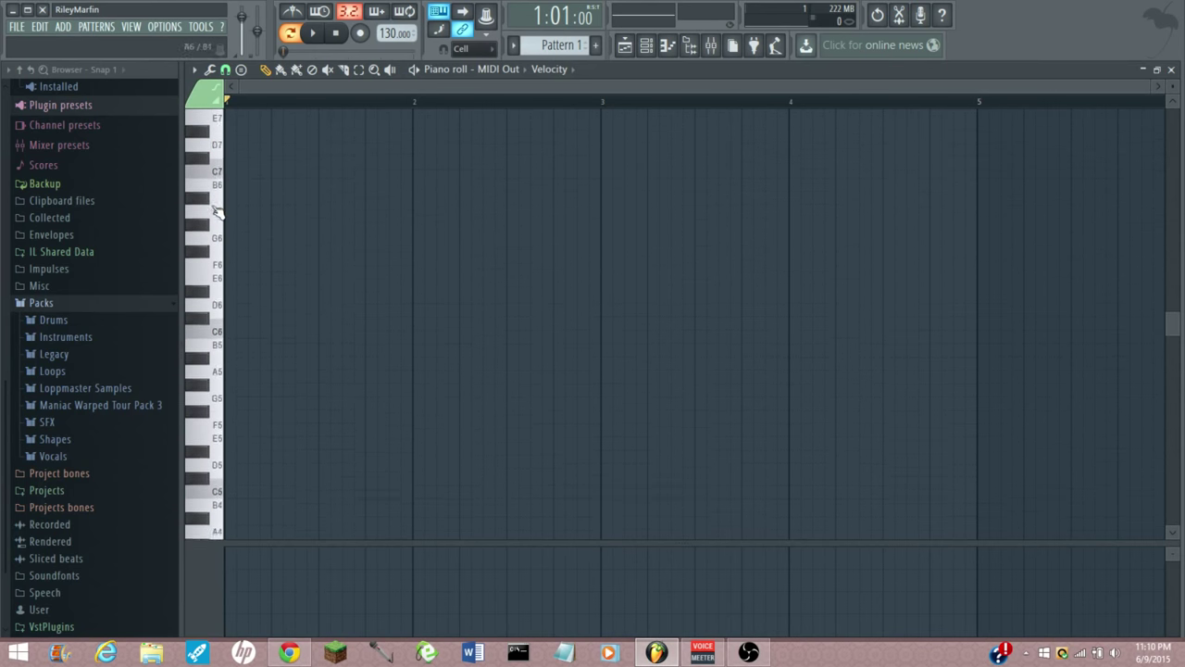
- Place four C5 notes across the first bar and play the pattern once
click(231, 214)
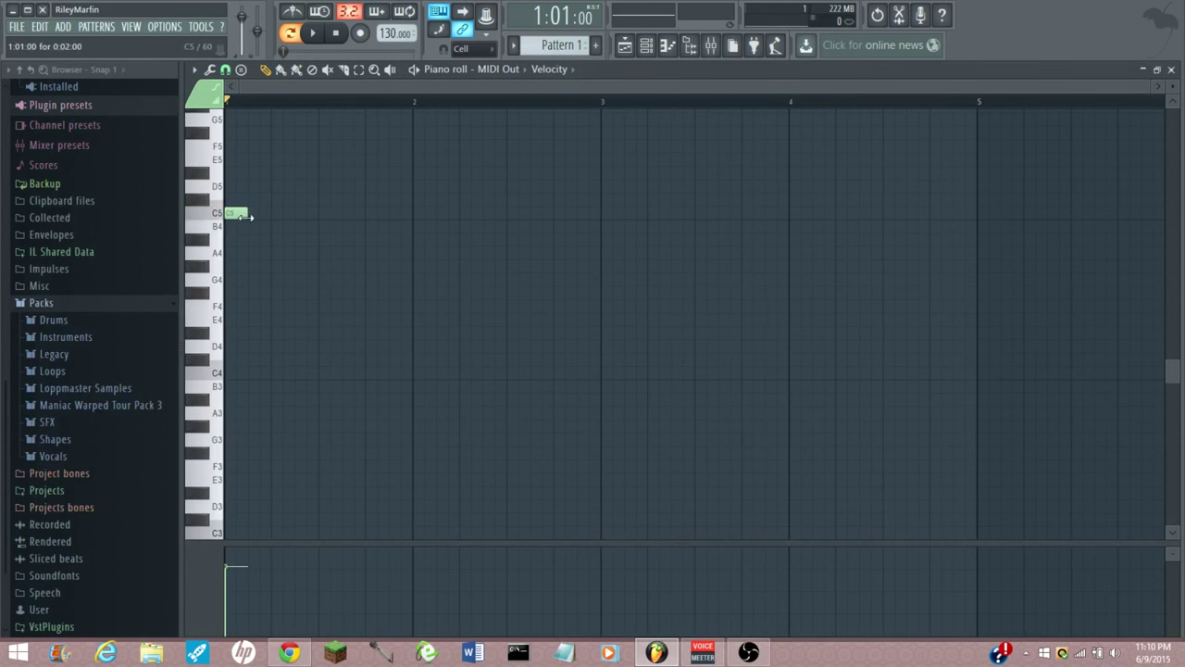
click(287, 215)
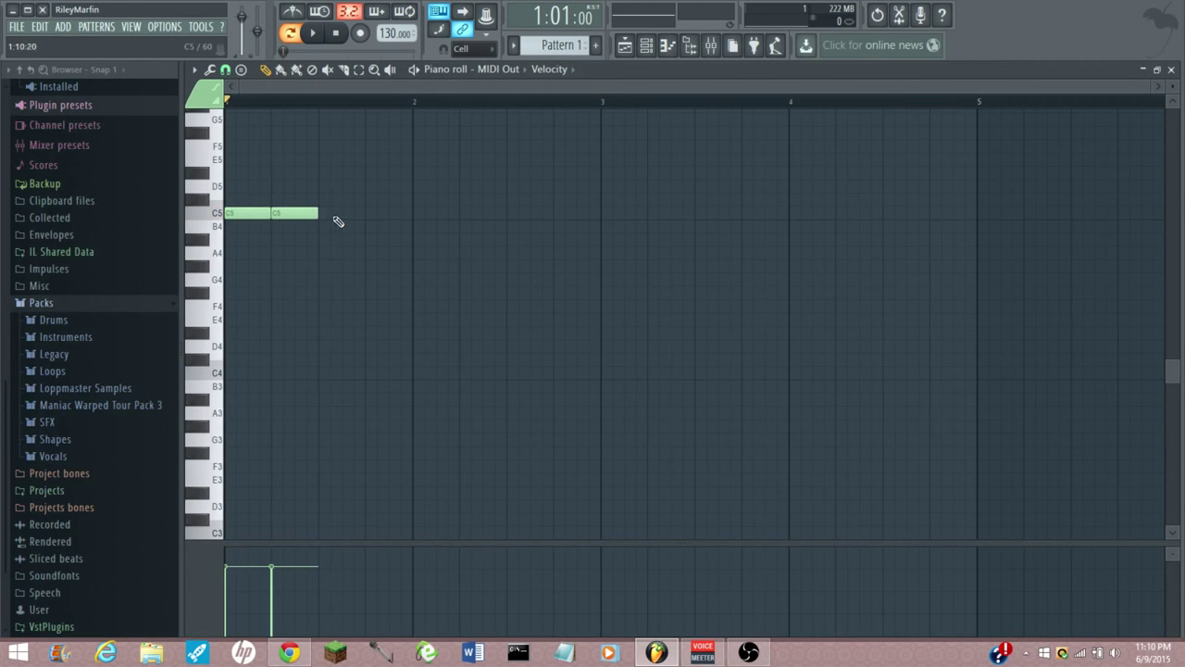
click(333, 215)
click(368, 214)
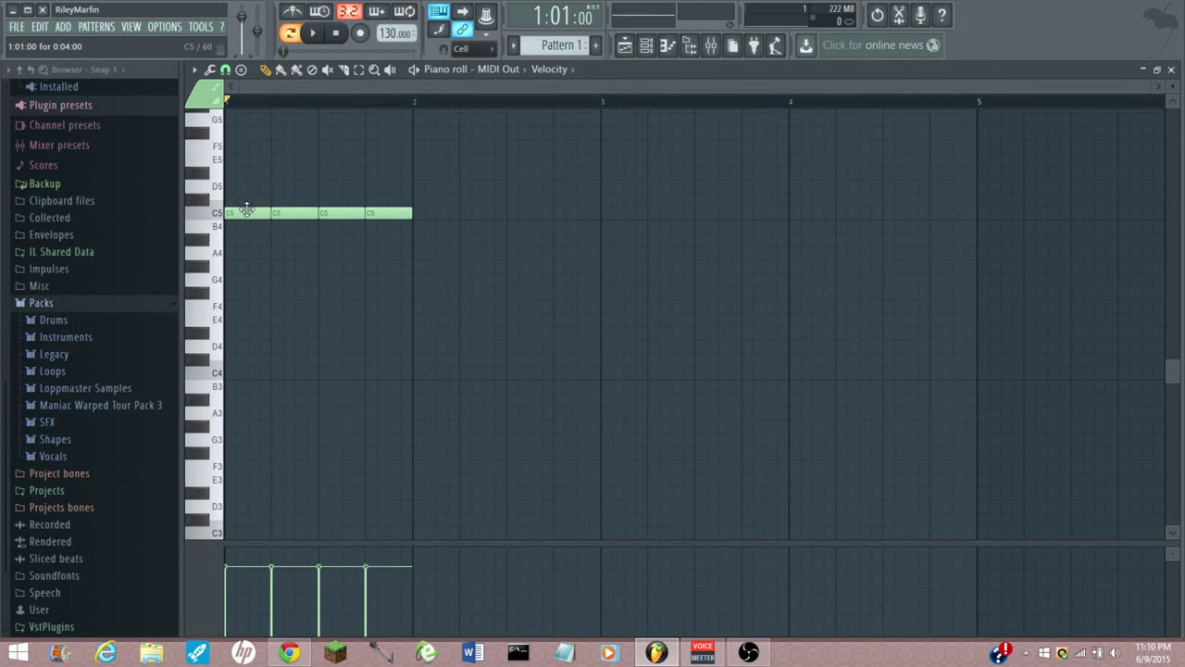
click(375, 212)
click(312, 32)
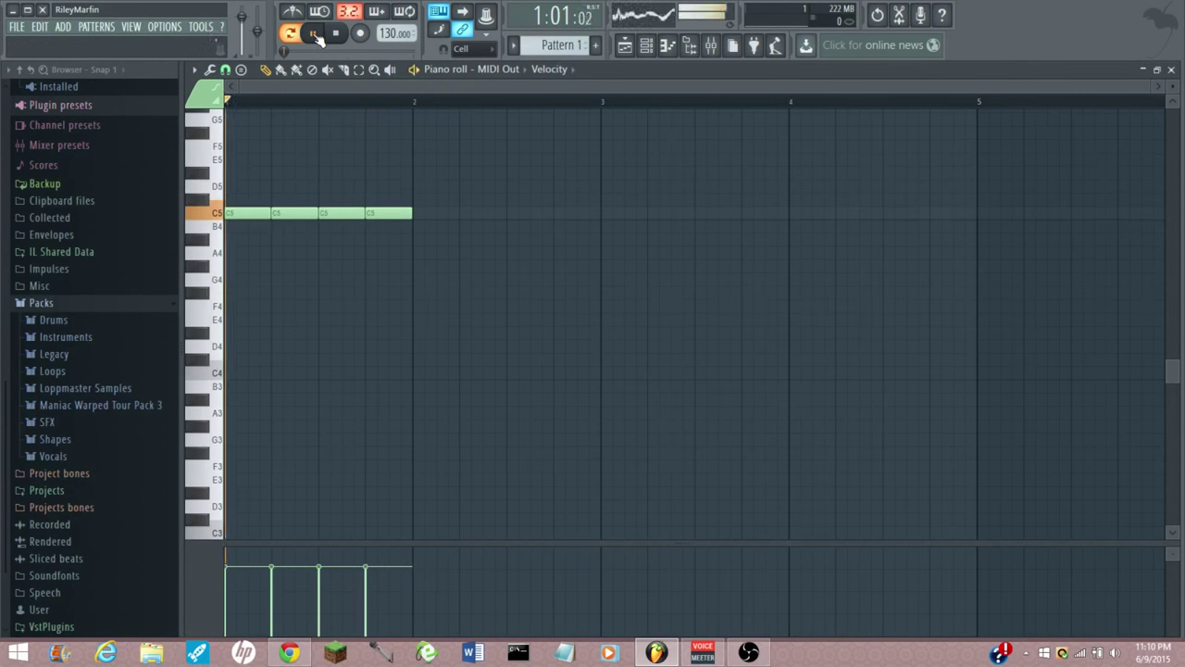
key(space)
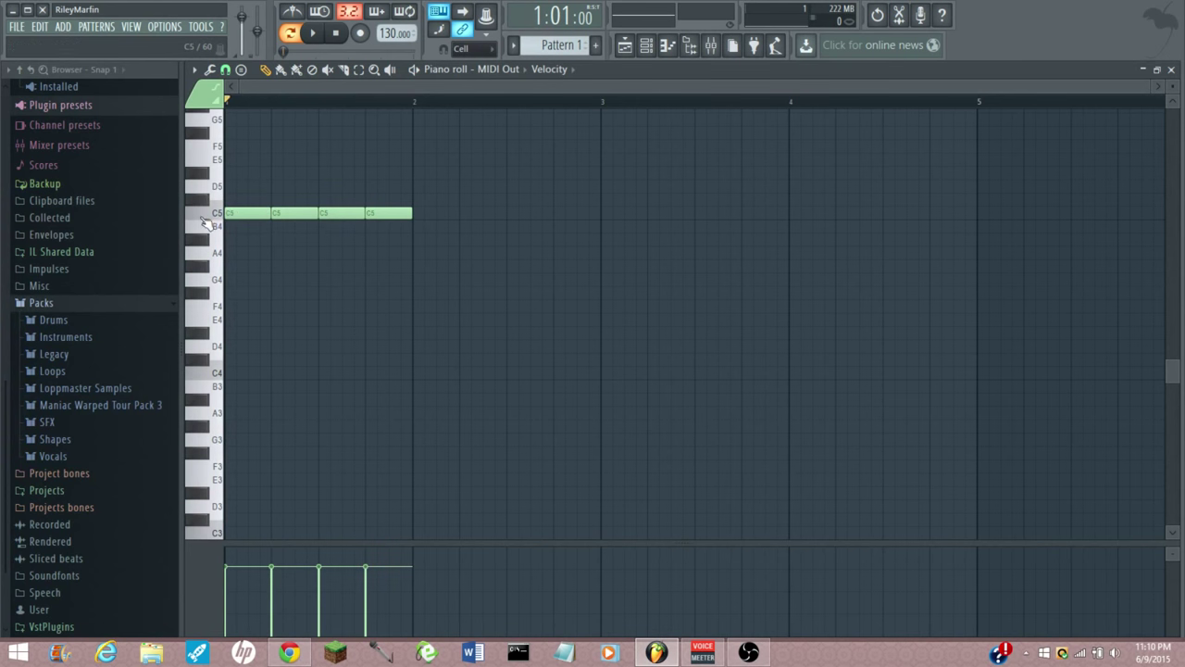
- Delete the extra C5 notes, leaving the first C5 one step long
right_click(277, 215)
drag(273, 214, 318, 214)
right_click(352, 214)
right_click(370, 214)
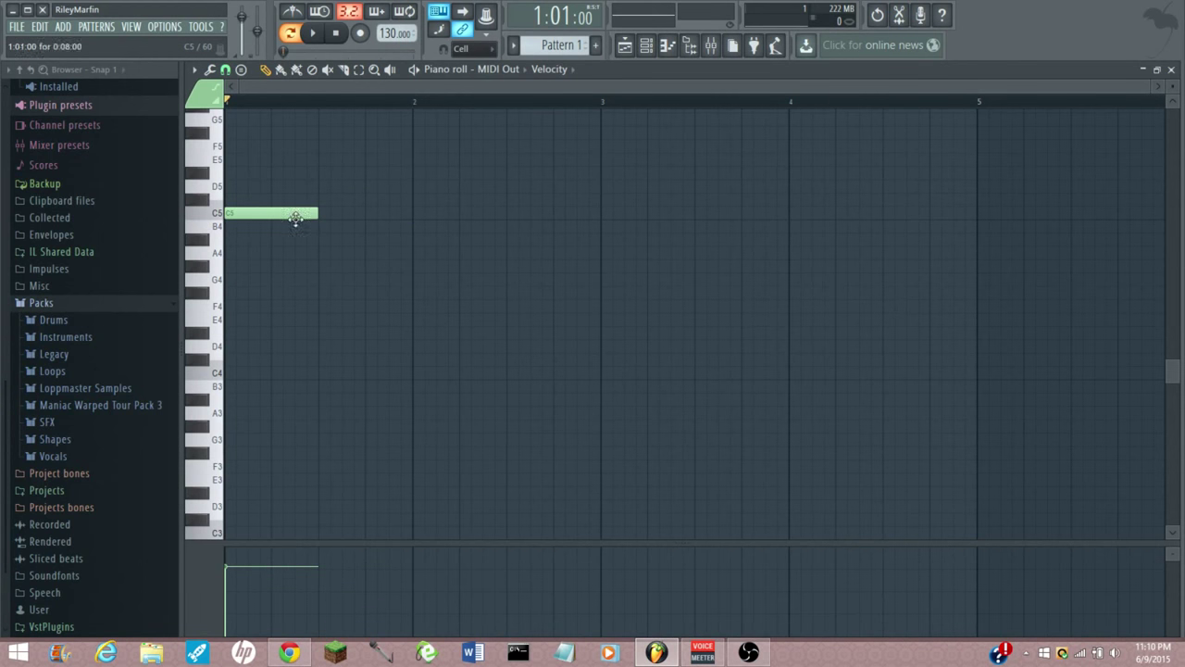
drag(319, 215, 272, 216)
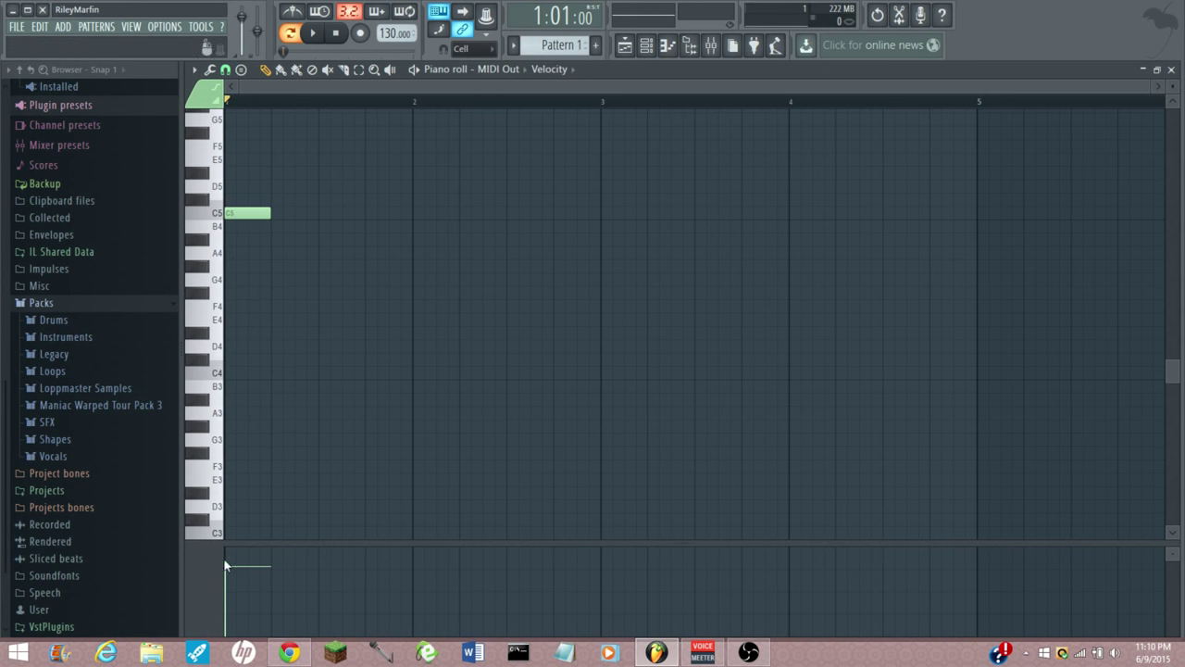
- Adjust the C5 note's velocity in its Note properties
mouse_move(232, 611)
mouse_down()
mouse_move(232, 569)
mouse_move(232, 612)
mouse_up()
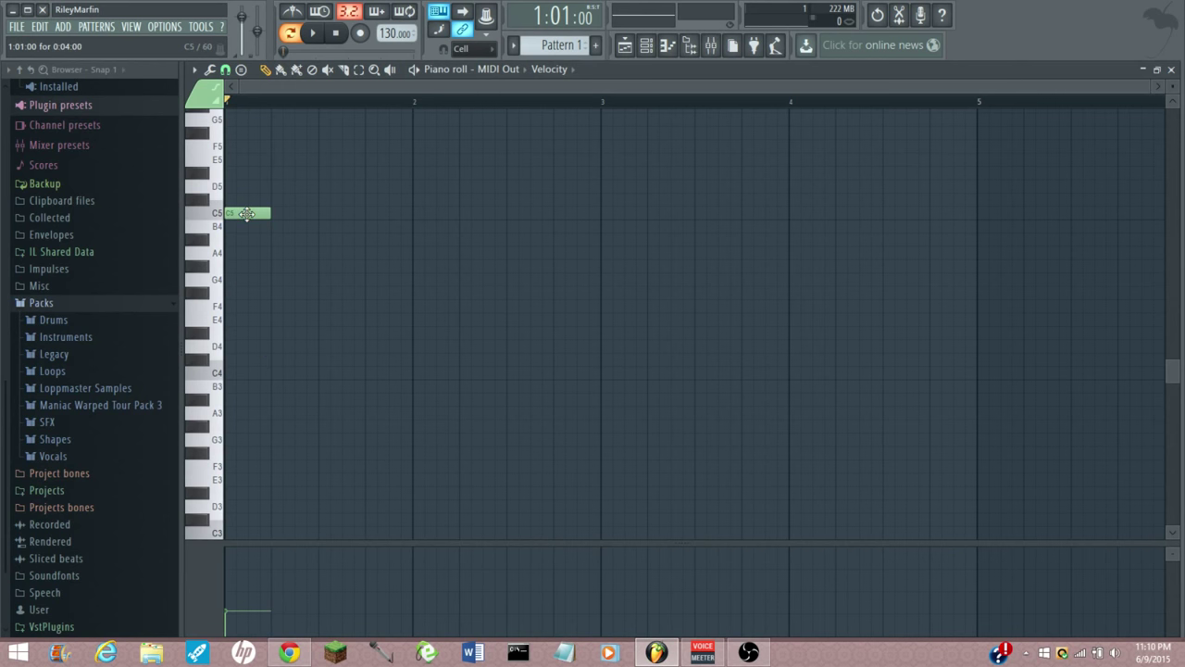
double_click(243, 211)
drag(564, 266, 565, 252)
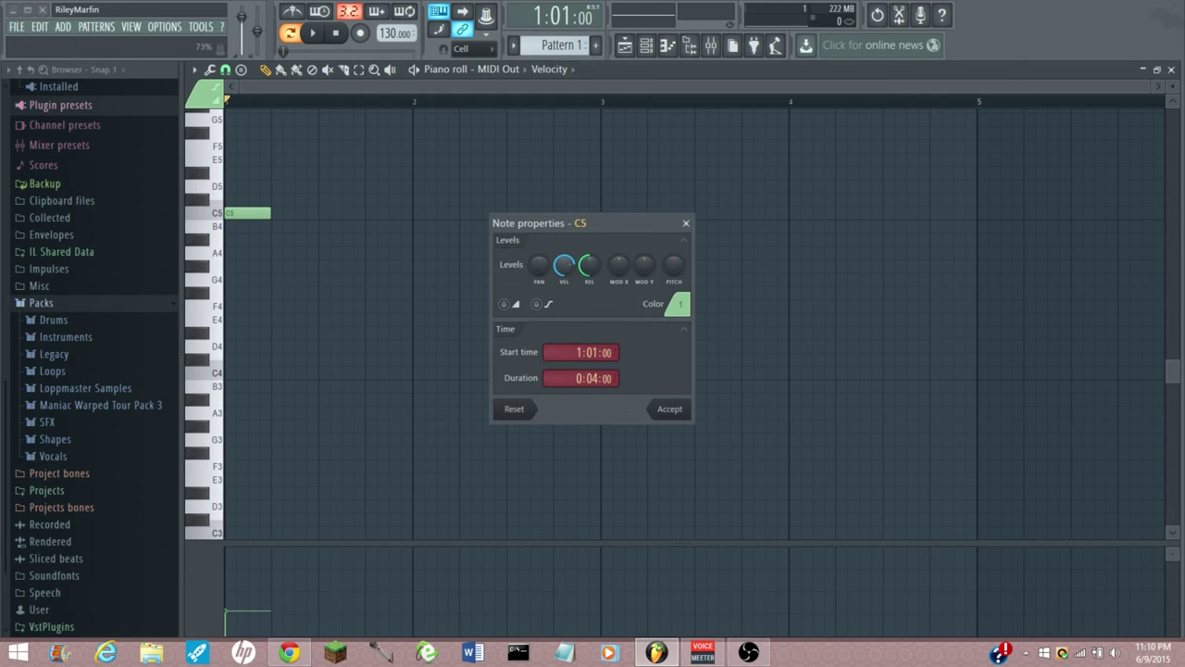
- Accept the note properties and play the C5 key repeatedly to light its pad
click(667, 408)
click(221, 216)
click(213, 217)
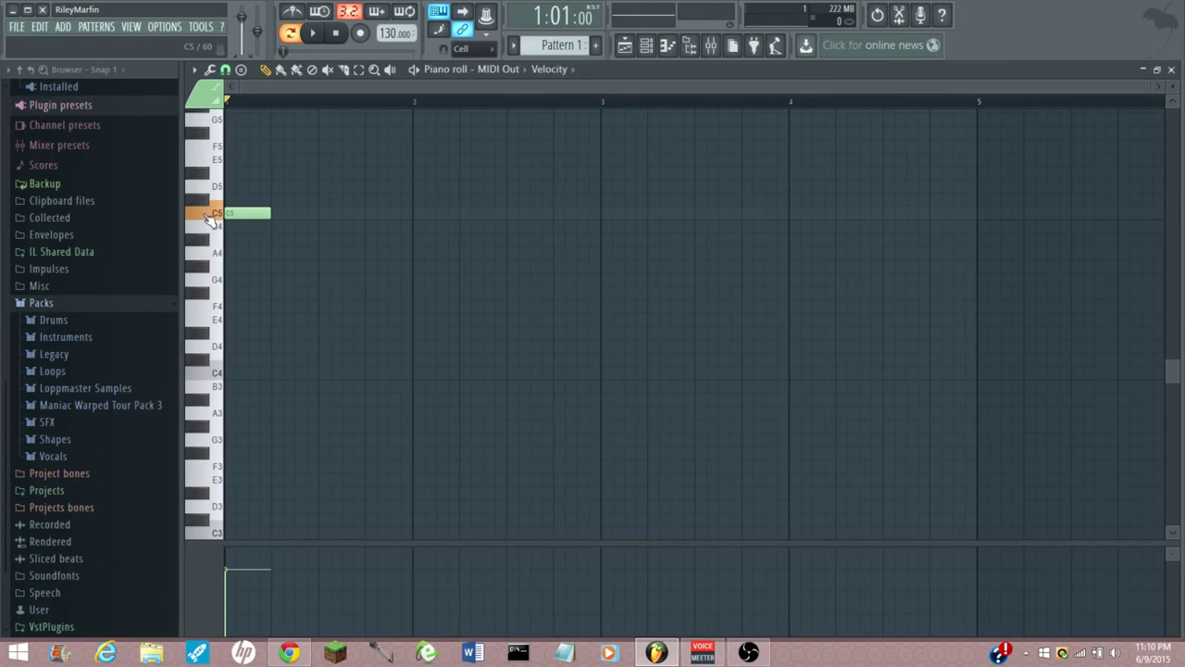
click(208, 218)
click(200, 219)
click(206, 221)
click(205, 221)
click(206, 223)
click(207, 220)
click(209, 219)
- Draw test notes D5, F5, C5, E5, C#6 and G#5, removing the E5 and second C5
click(278, 187)
click(323, 149)
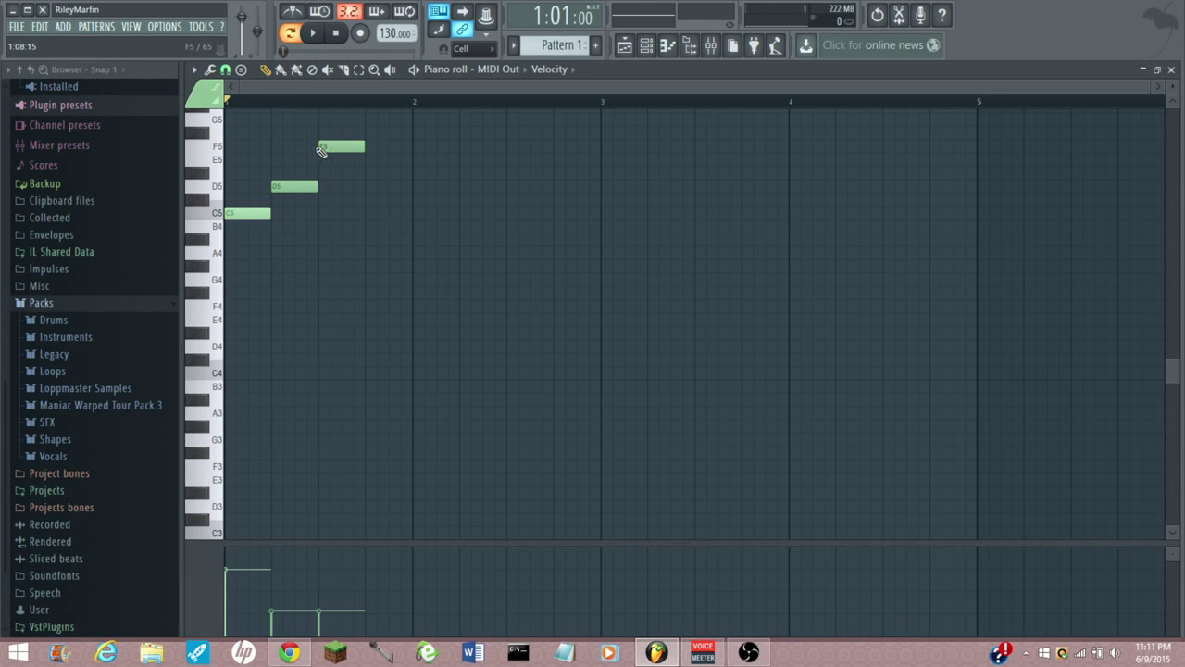
click(368, 214)
scroll(432, 222, up, 3)
click(403, 198)
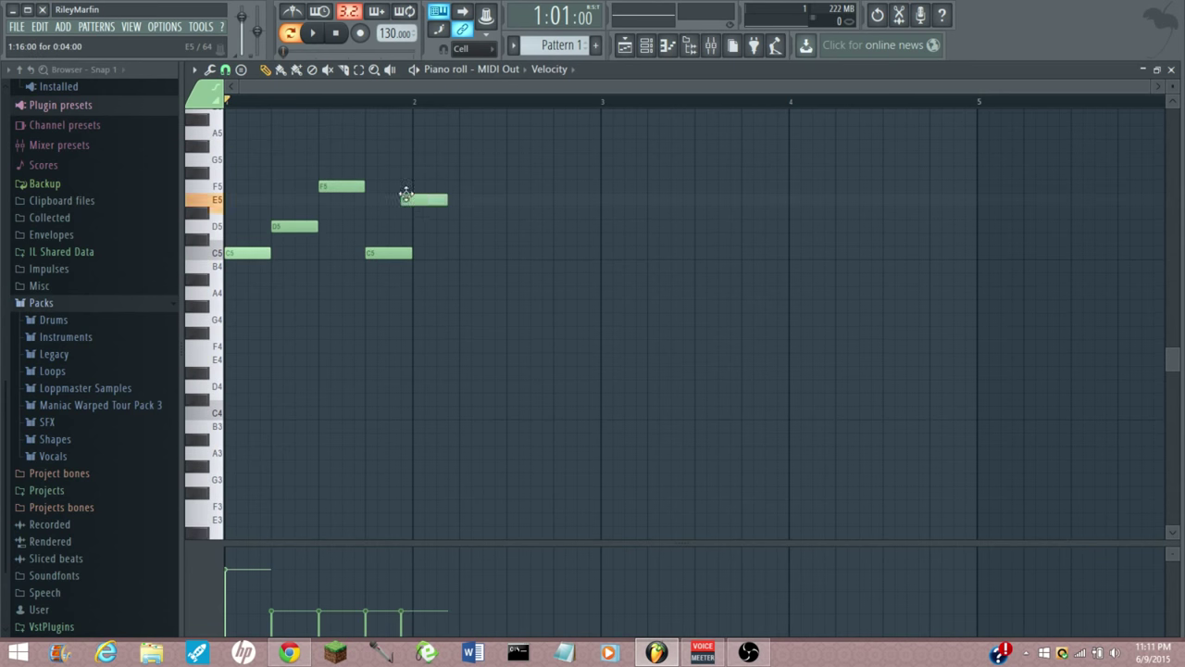
mouse_move(422, 199)
mouse_down()
mouse_move(443, 198)
mouse_move(433, 198)
mouse_up()
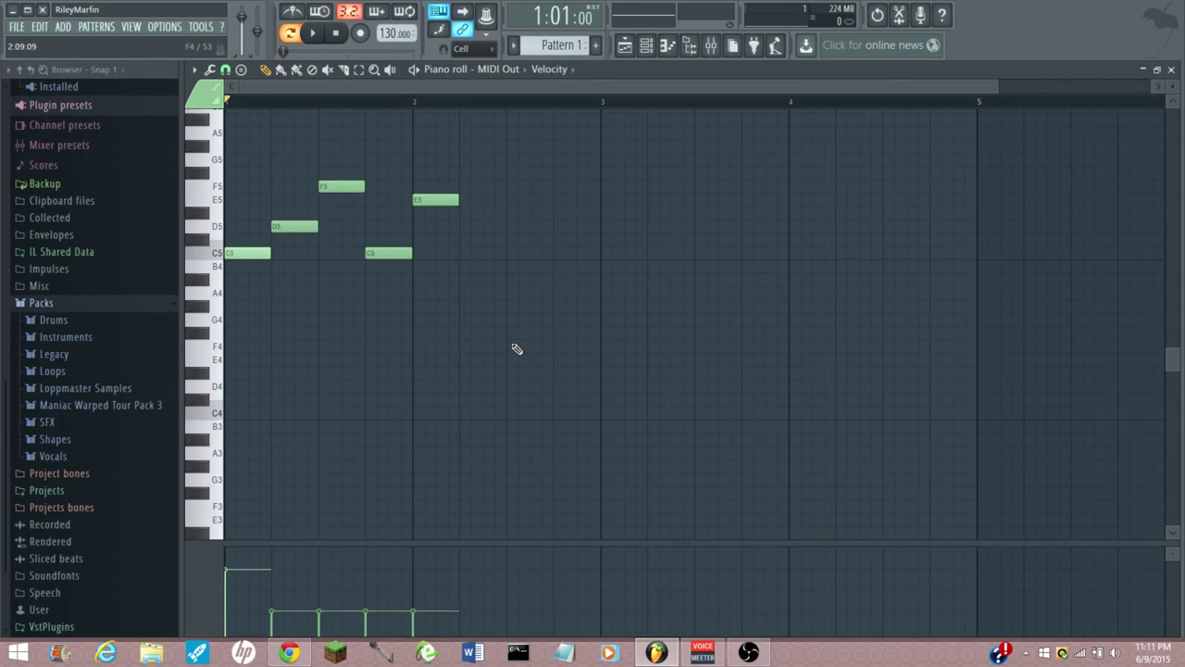
scroll(517, 349, up, 3)
right_click(453, 279)
right_click(393, 332)
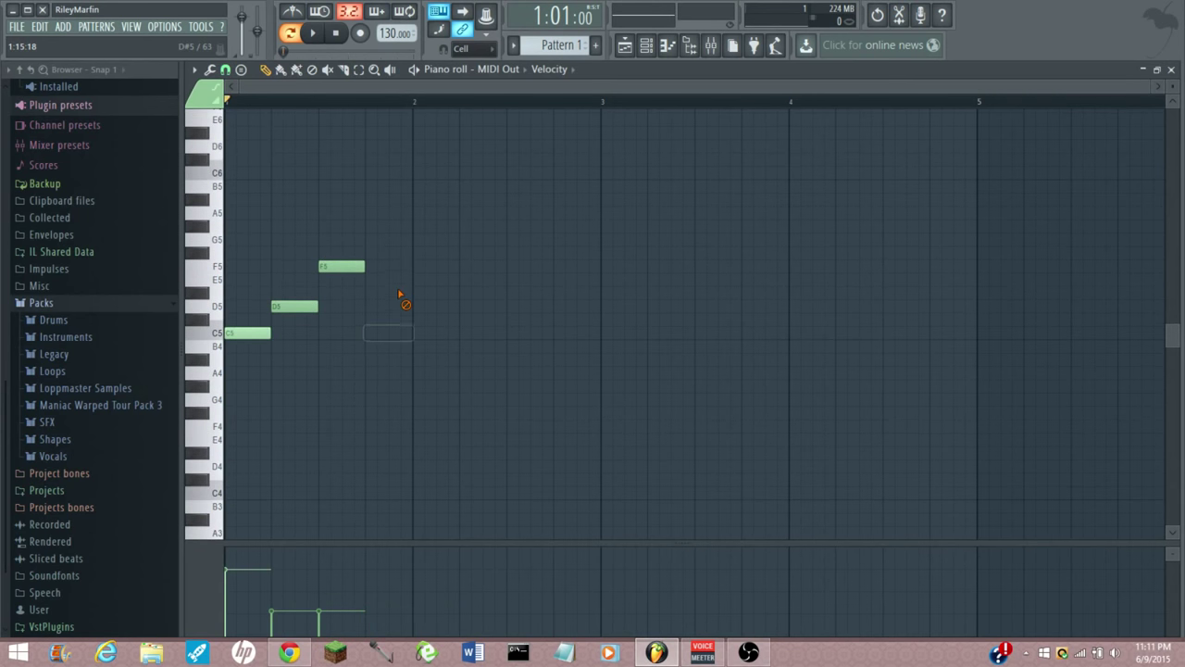
click(371, 160)
click(439, 227)
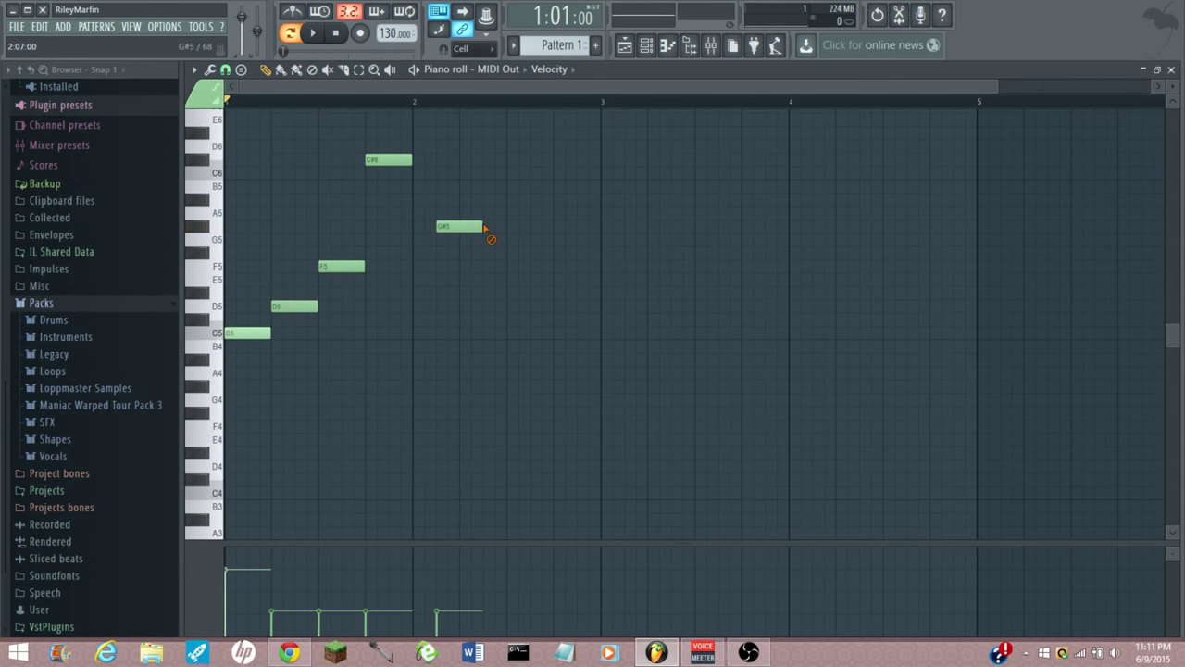
- Delete the G#5, C#6, F5, D5 and C5 notes, then open the fl_sessionmode chart
right_click(480, 227)
right_click(389, 160)
right_click(341, 266)
right_click(295, 305)
right_click(246, 332)
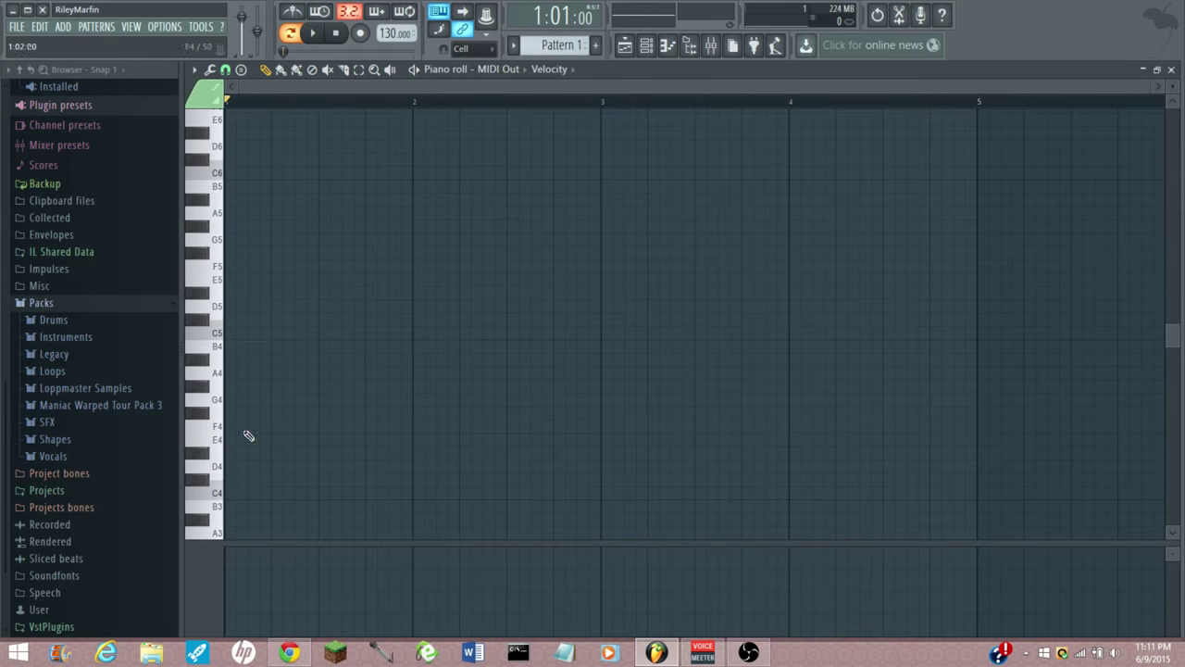
click(653, 651)
double_click(928, 112)
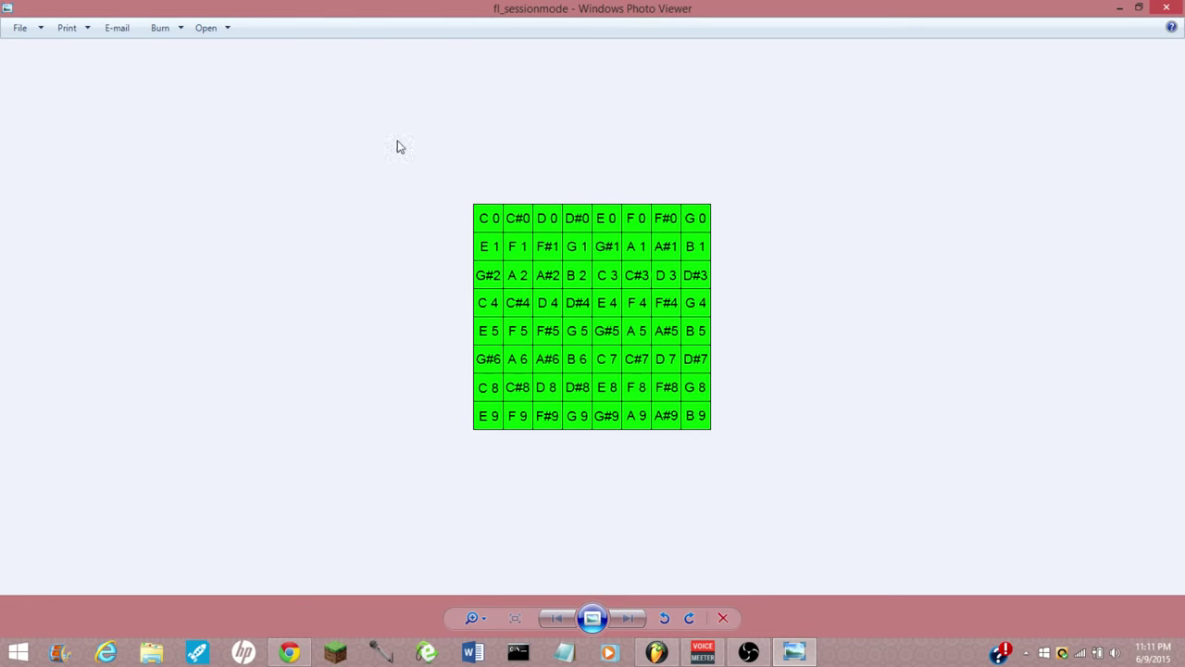
- Minimise the fl_sessionmode note chart in Windows Photo Viewer
click(1118, 8)
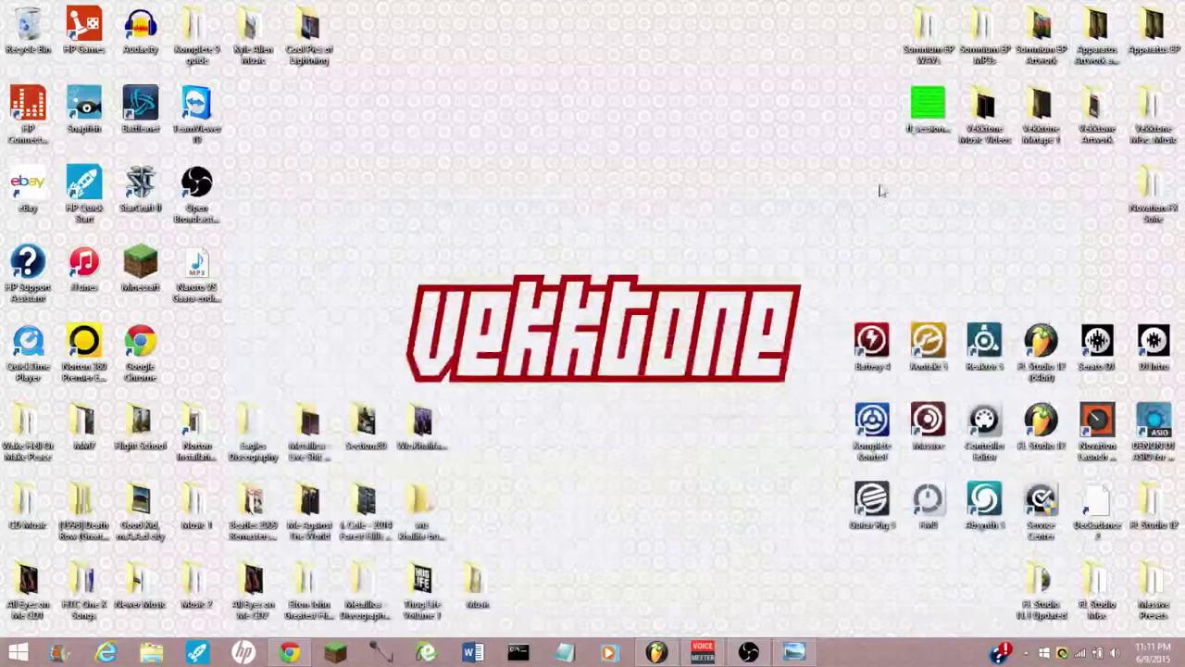
- Restore FL Studio and play keys E5 to A5 and C5 on the pads
click(656, 651)
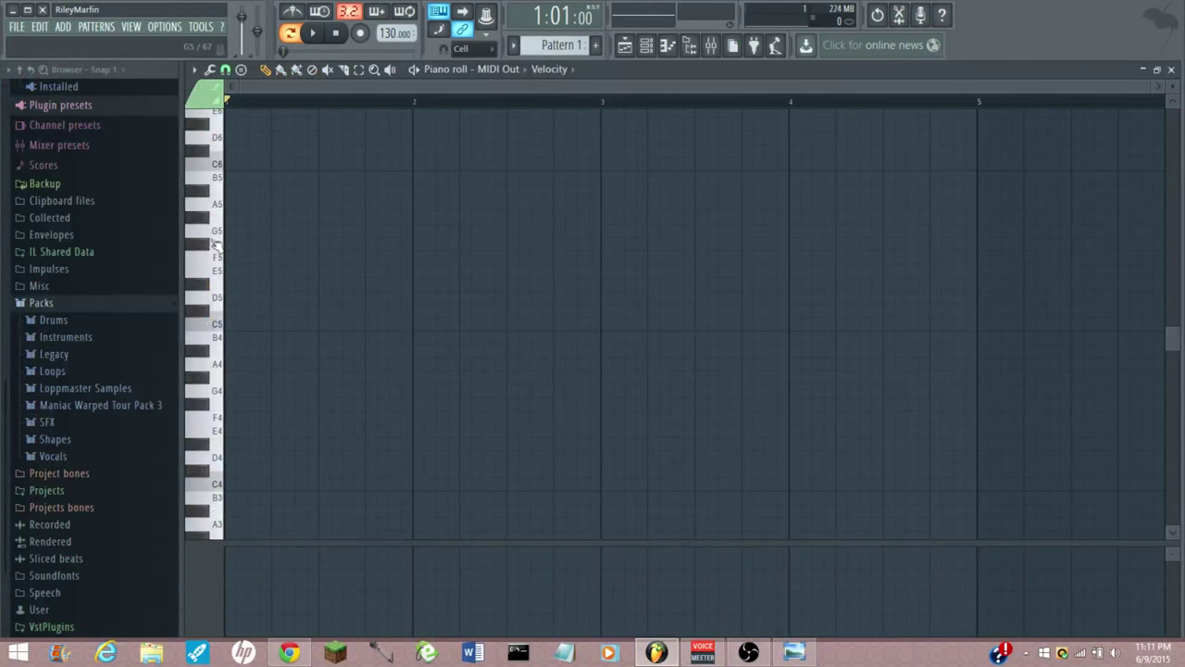
drag(216, 271, 215, 195)
click(221, 328)
click(222, 327)
- Change the Launchpad S output port to 115 and show the Channel rack and Mixer
click(163, 26)
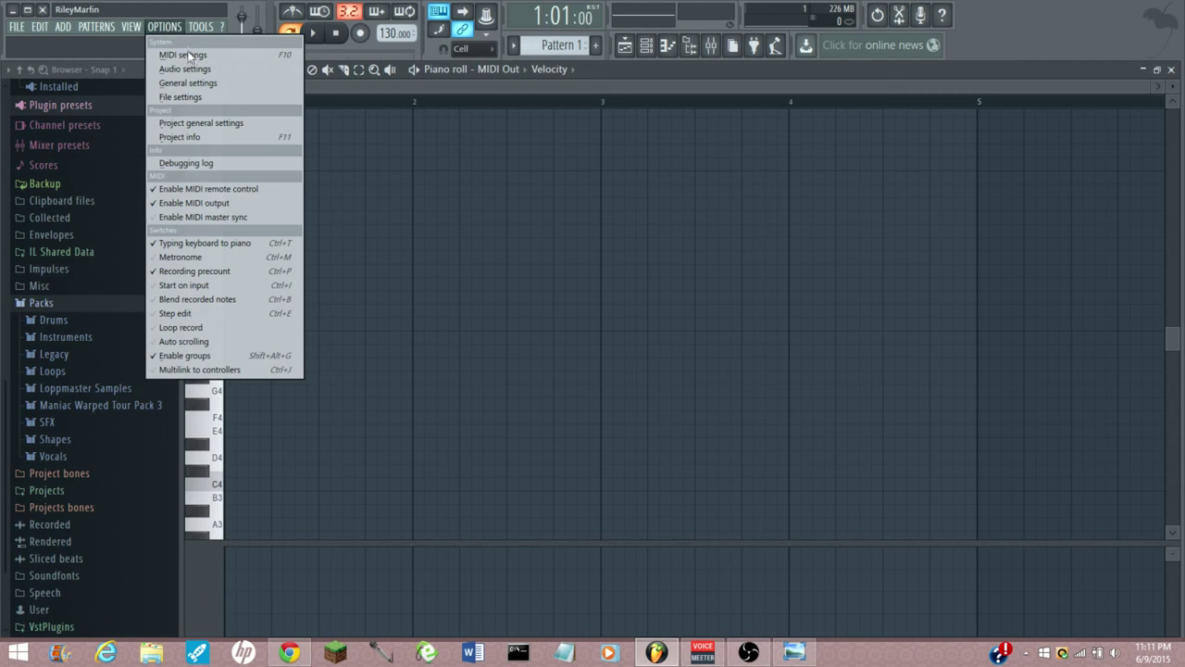
click(190, 49)
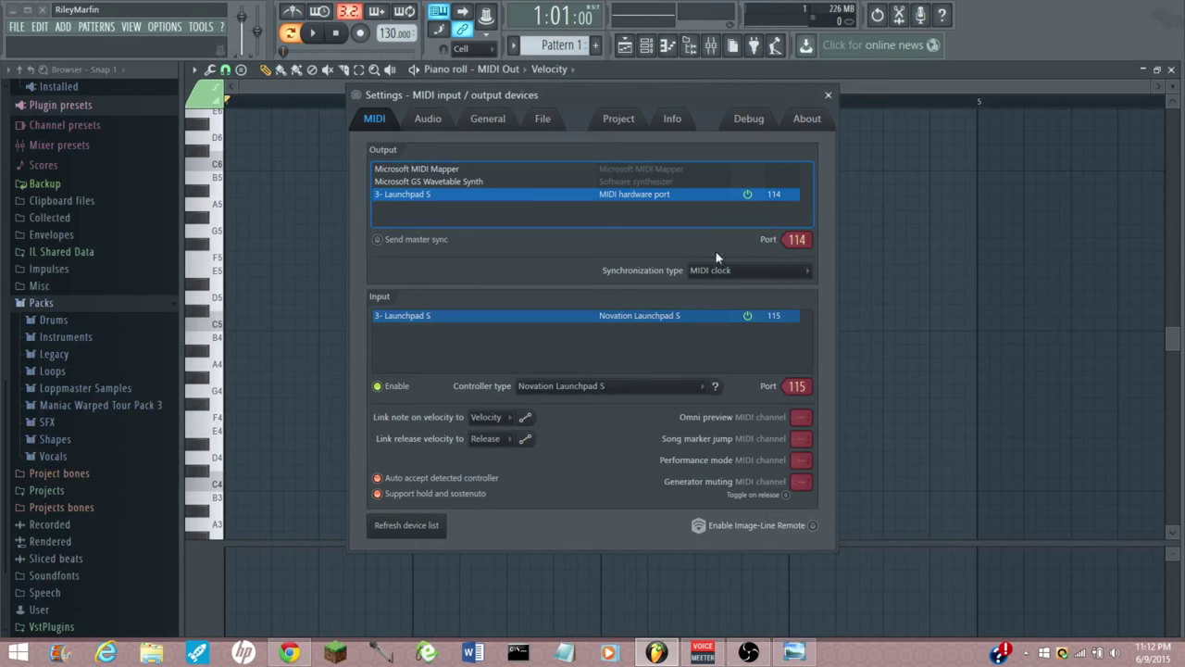
drag(796, 240, 797, 240)
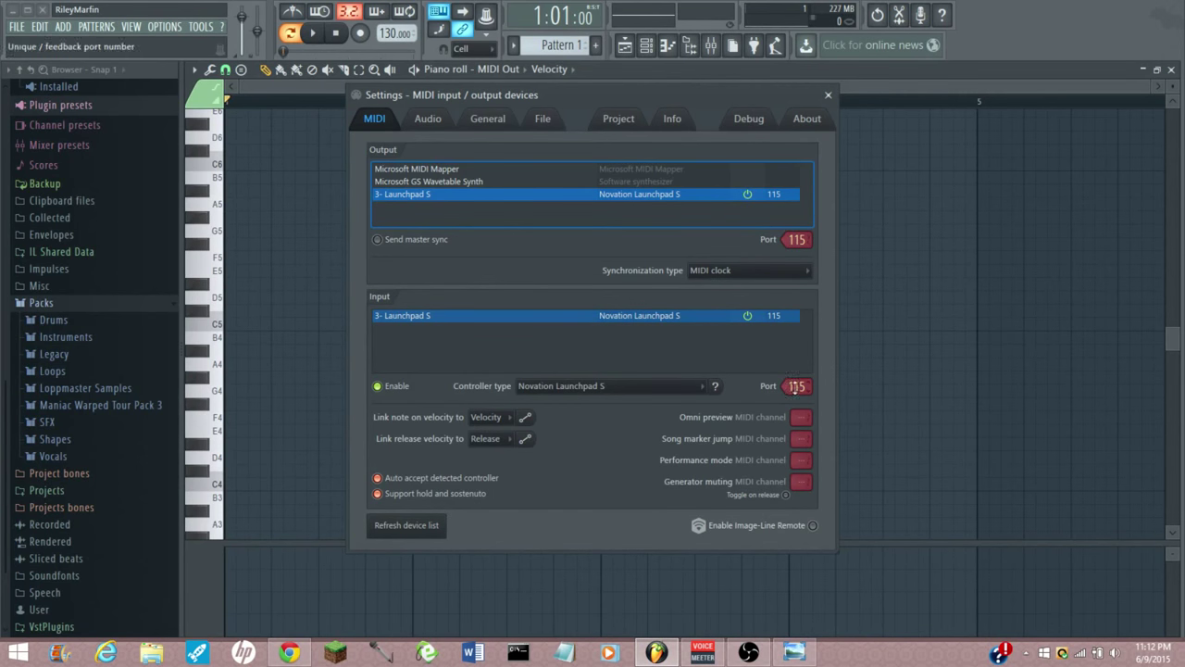
click(828, 95)
key(F6)
key(F9)
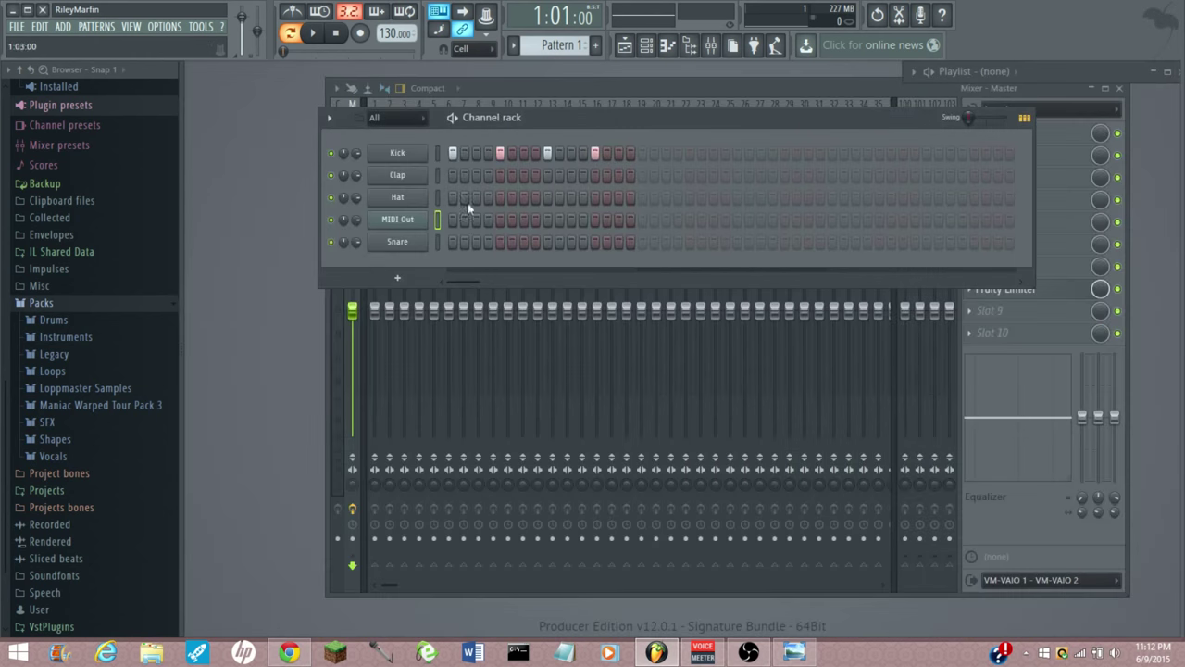
- Delete the MIDI Out channel from the Channel rack, confirming with OK
right_click(398, 220)
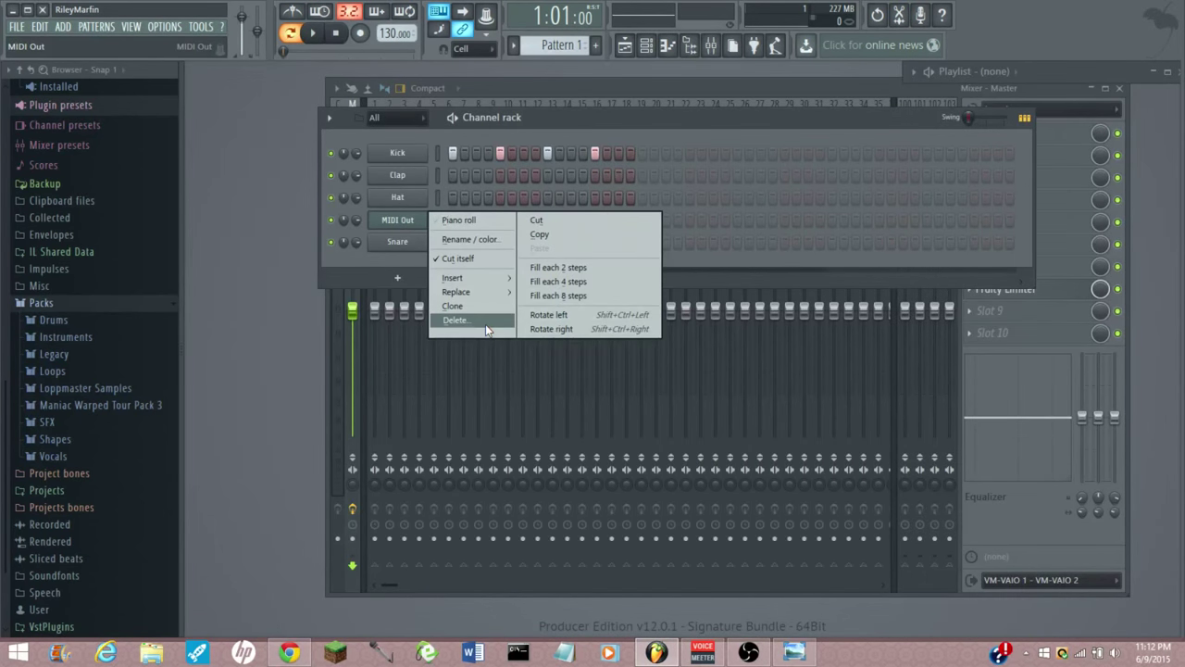
click(484, 320)
click(668, 366)
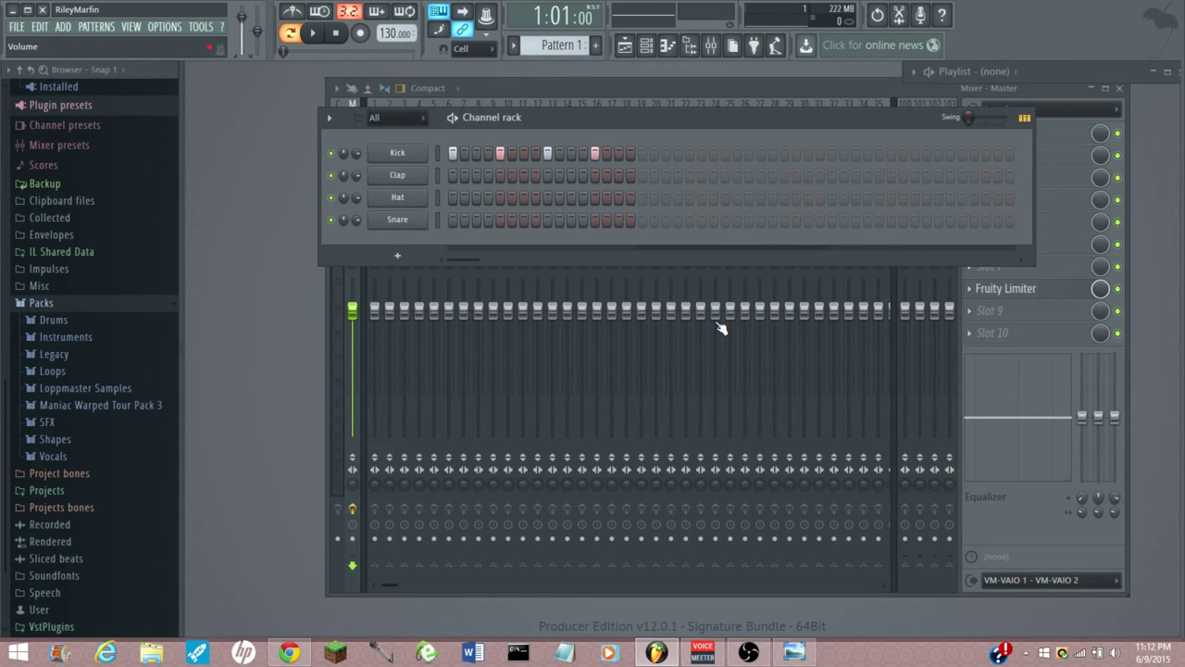